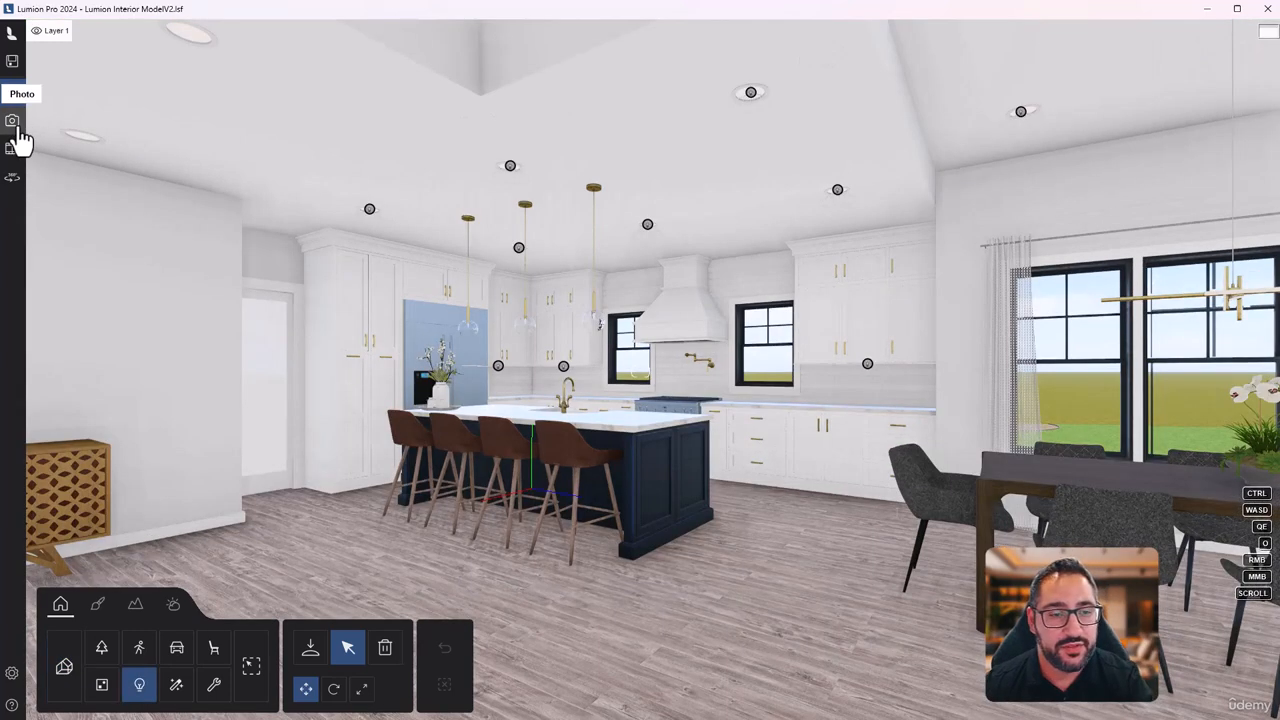
# - Open the kitchen photo's Real skies effect and lower its sky brightness to 3%
pyautogui.click(14, 124)
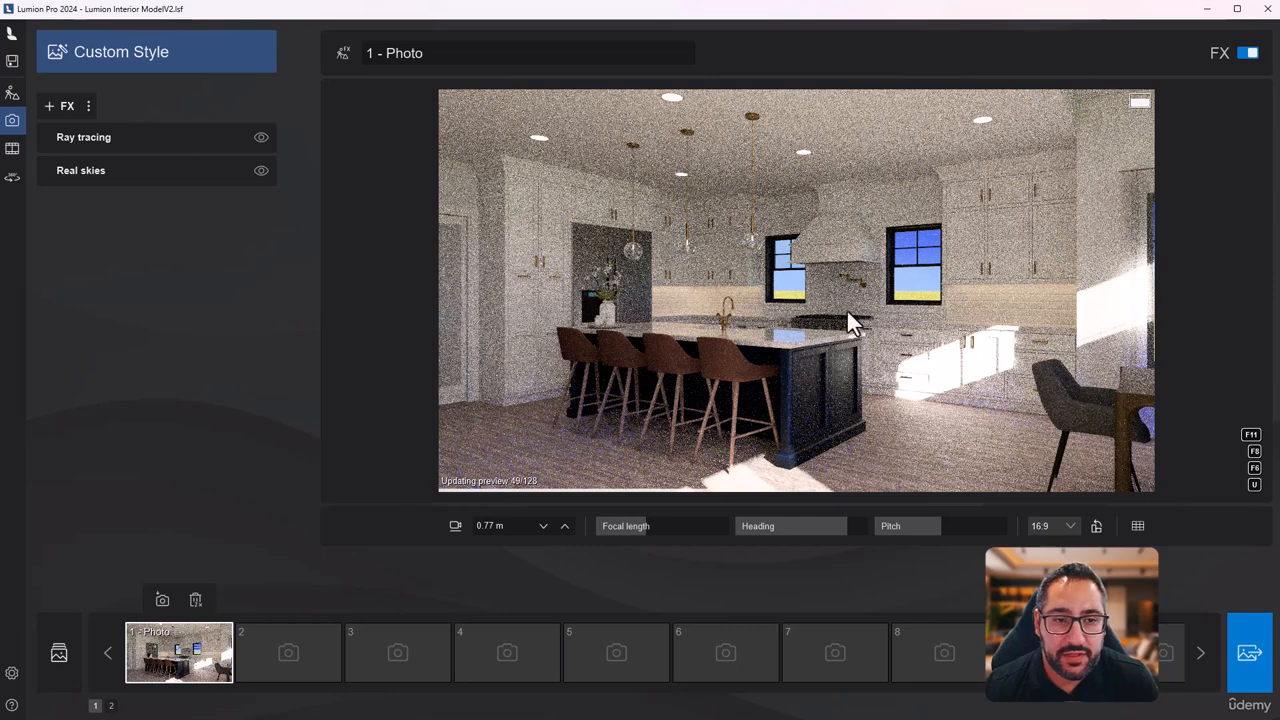
pyautogui.click(120, 178)
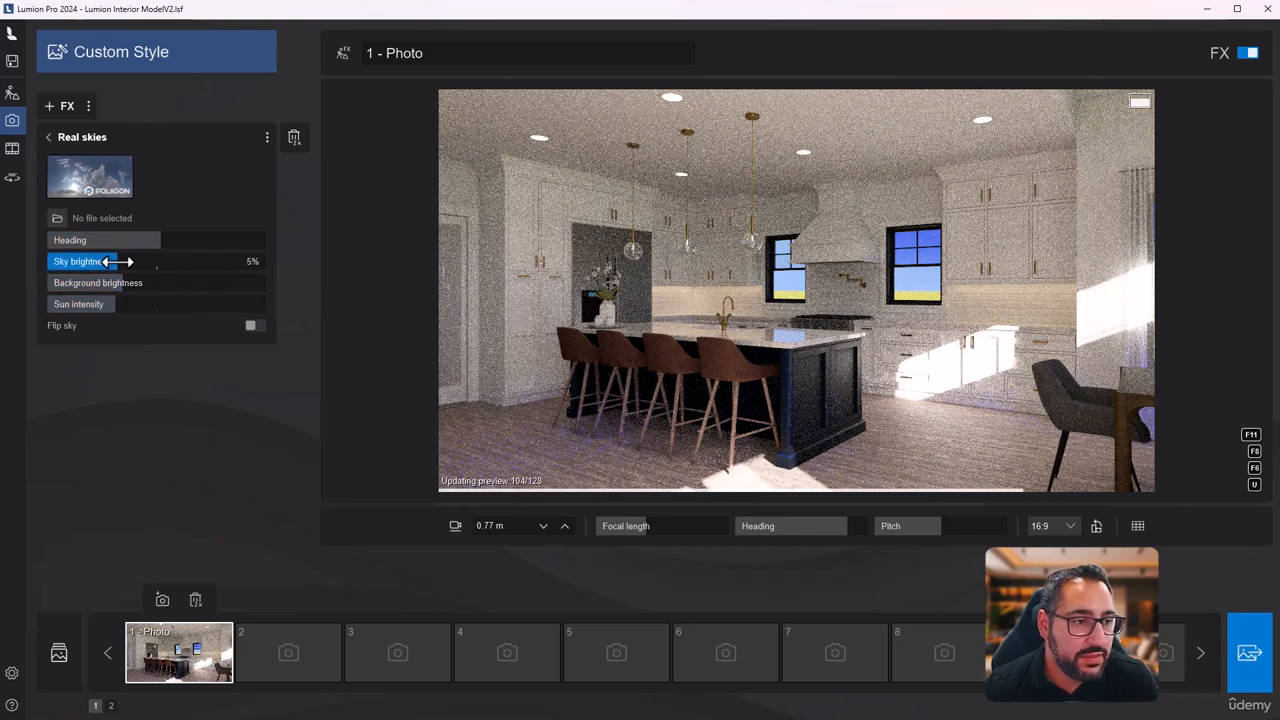
pyautogui.moveTo(117, 261); pyautogui.dragTo(110, 261)
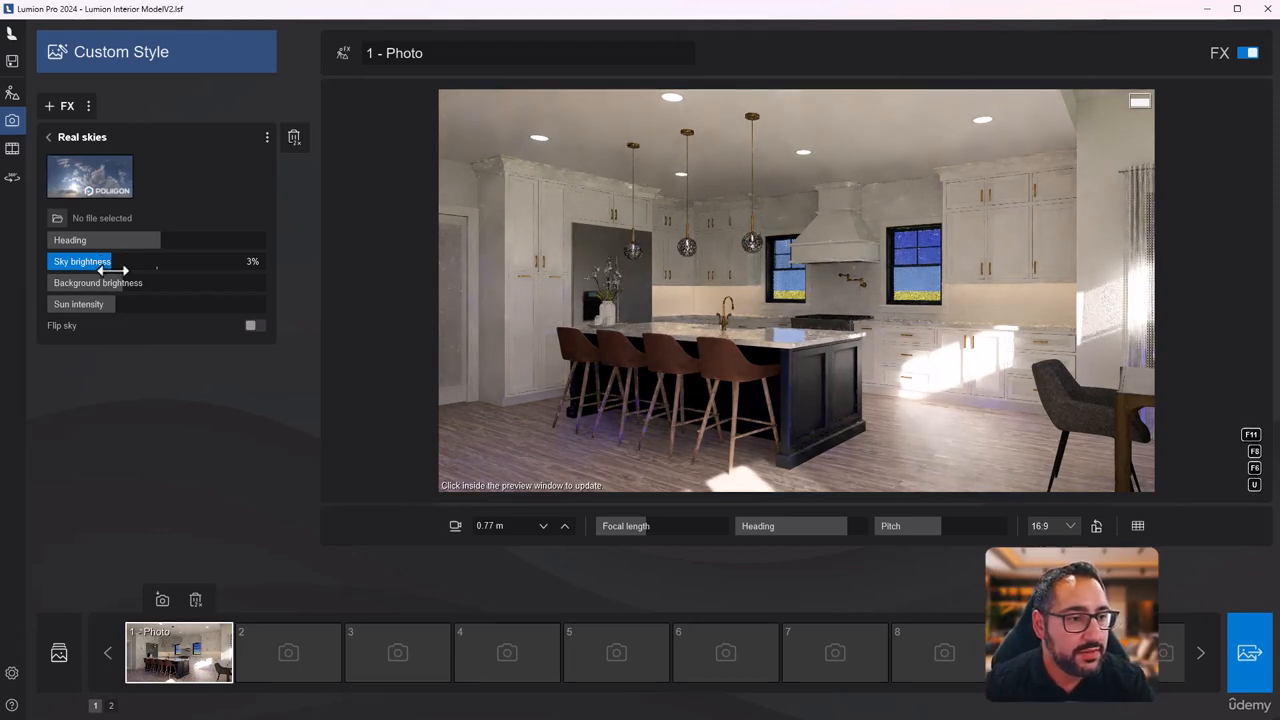
# - Lower the Real skies sun intensity to nearly zero and raise the background brightness to 389%
pyautogui.moveTo(110, 308); pyautogui.dragTo(52, 310)
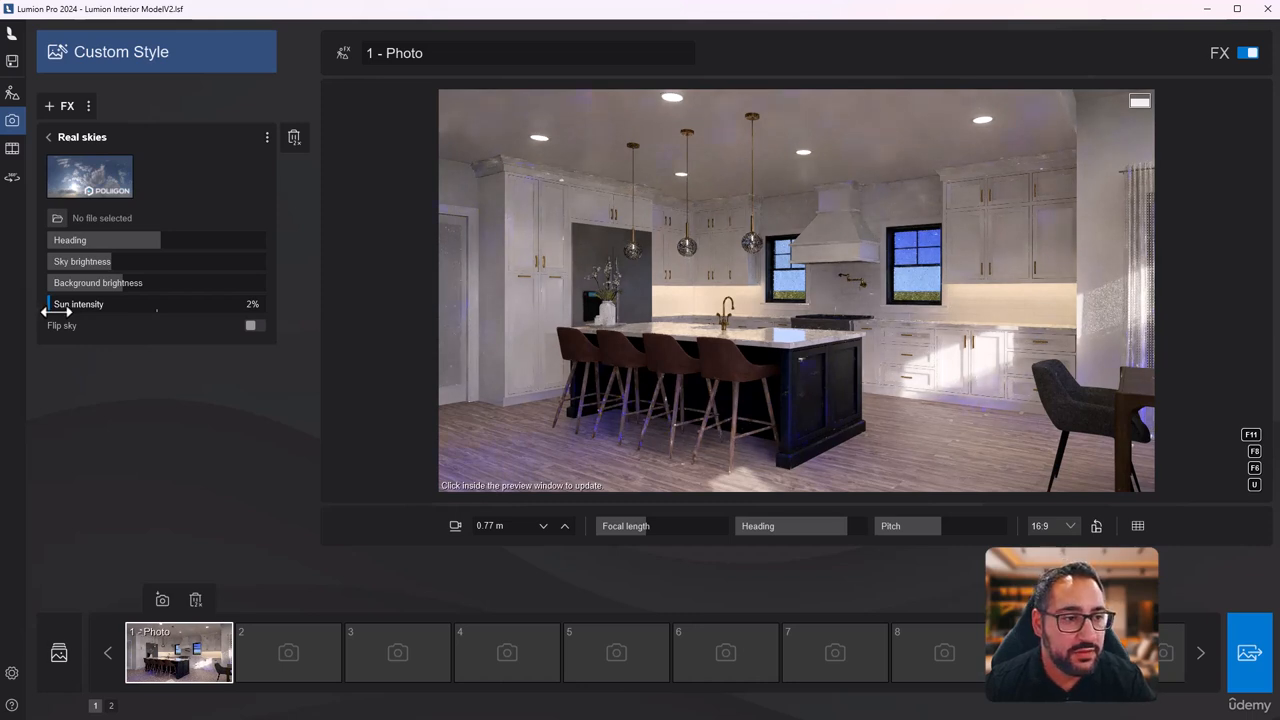
pyautogui.click(58, 311)
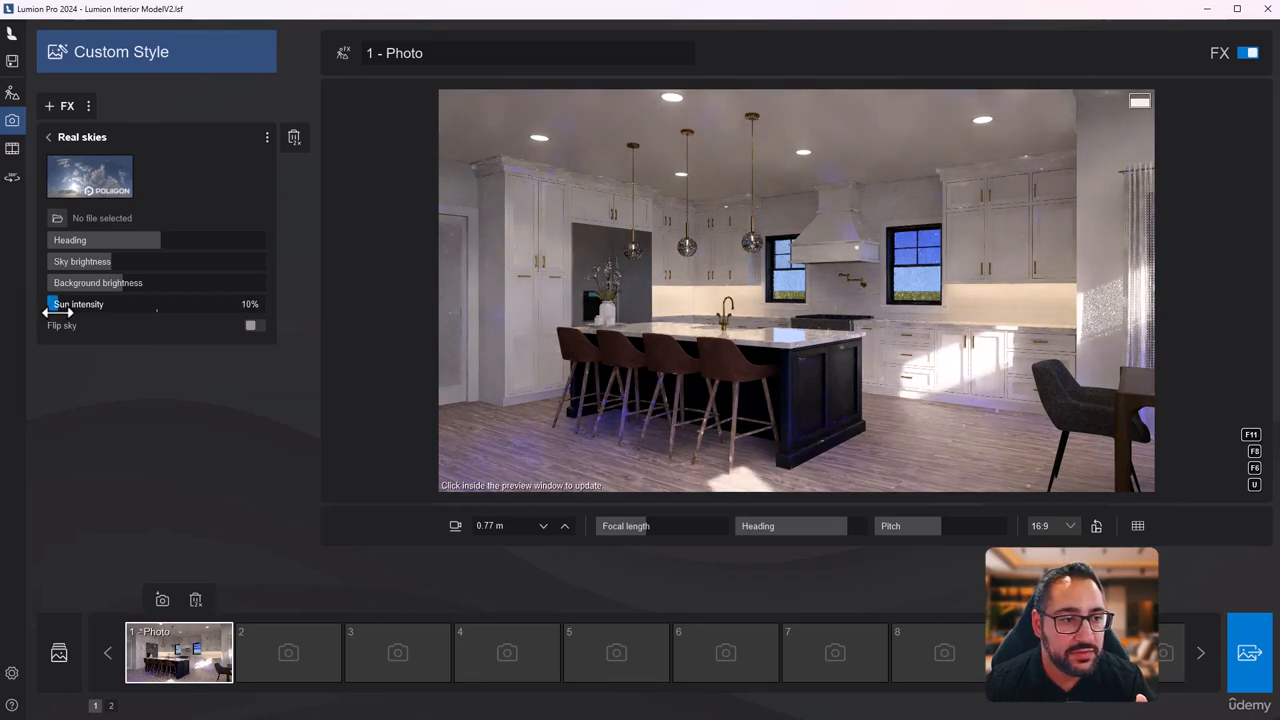
pyautogui.click(57, 311)
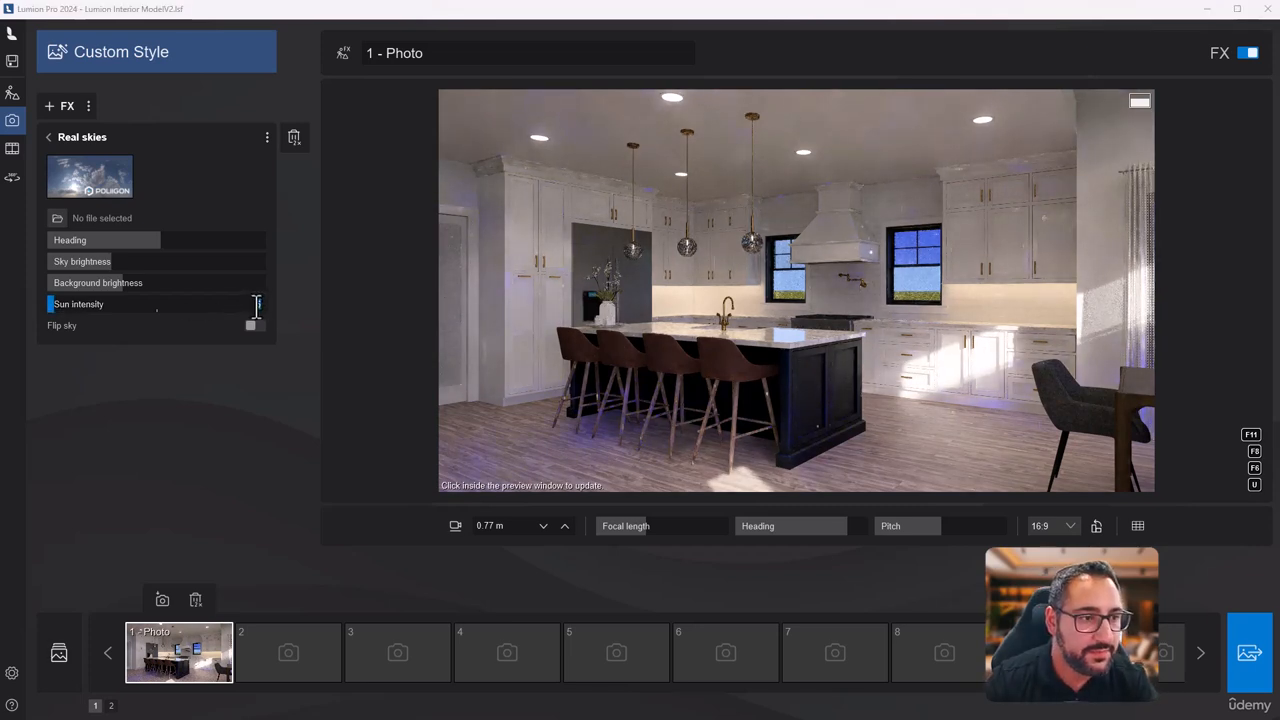
pyautogui.click(252, 364)
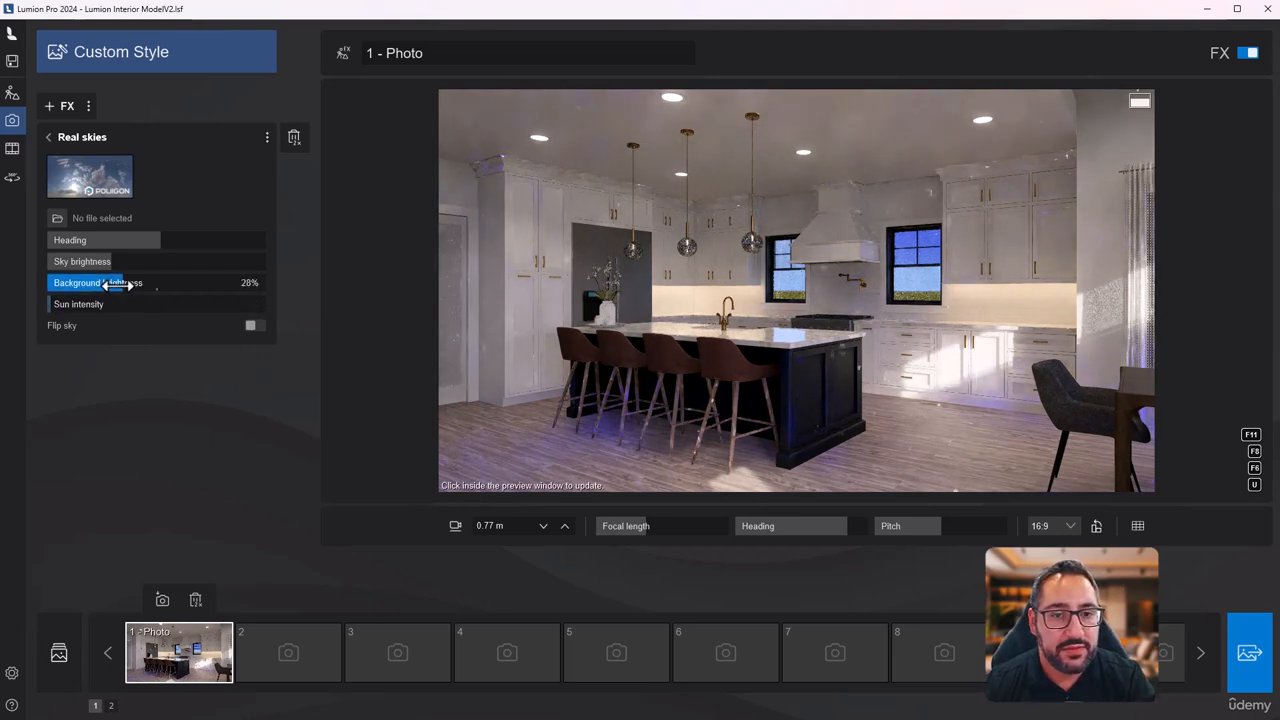
pyautogui.moveTo(118, 284); pyautogui.dragTo(211, 282)
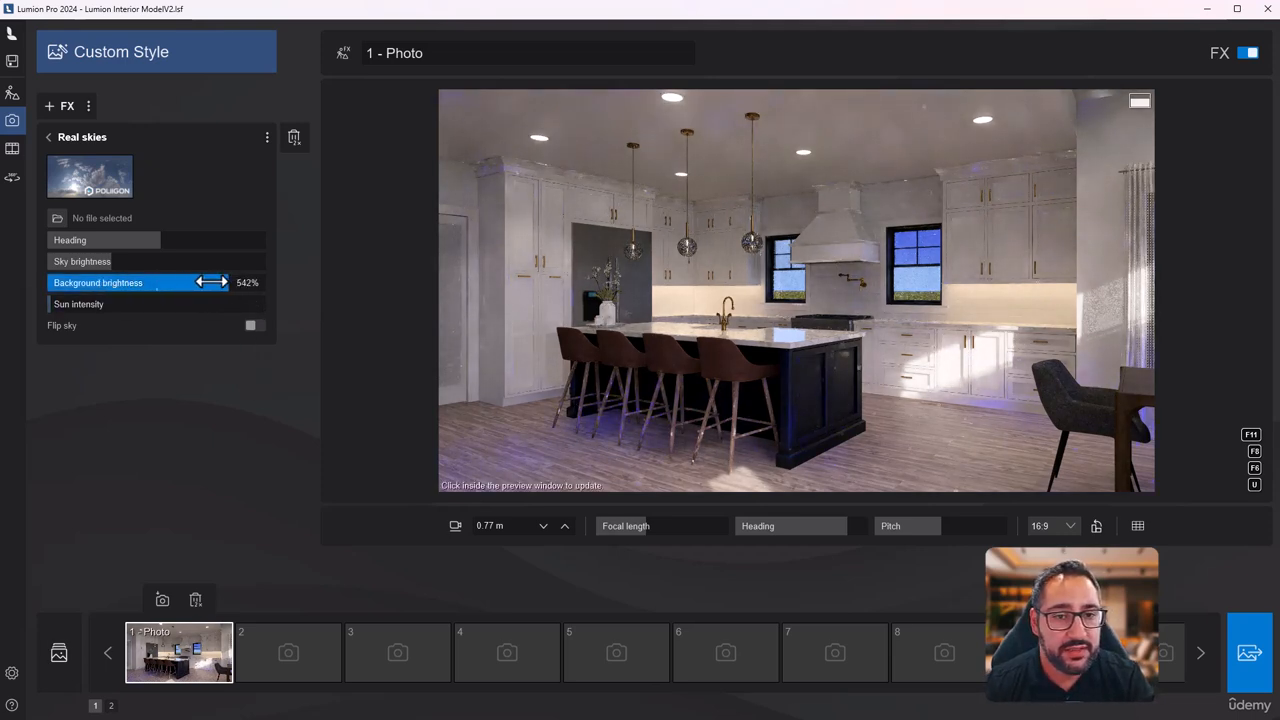
pyautogui.click(918, 282)
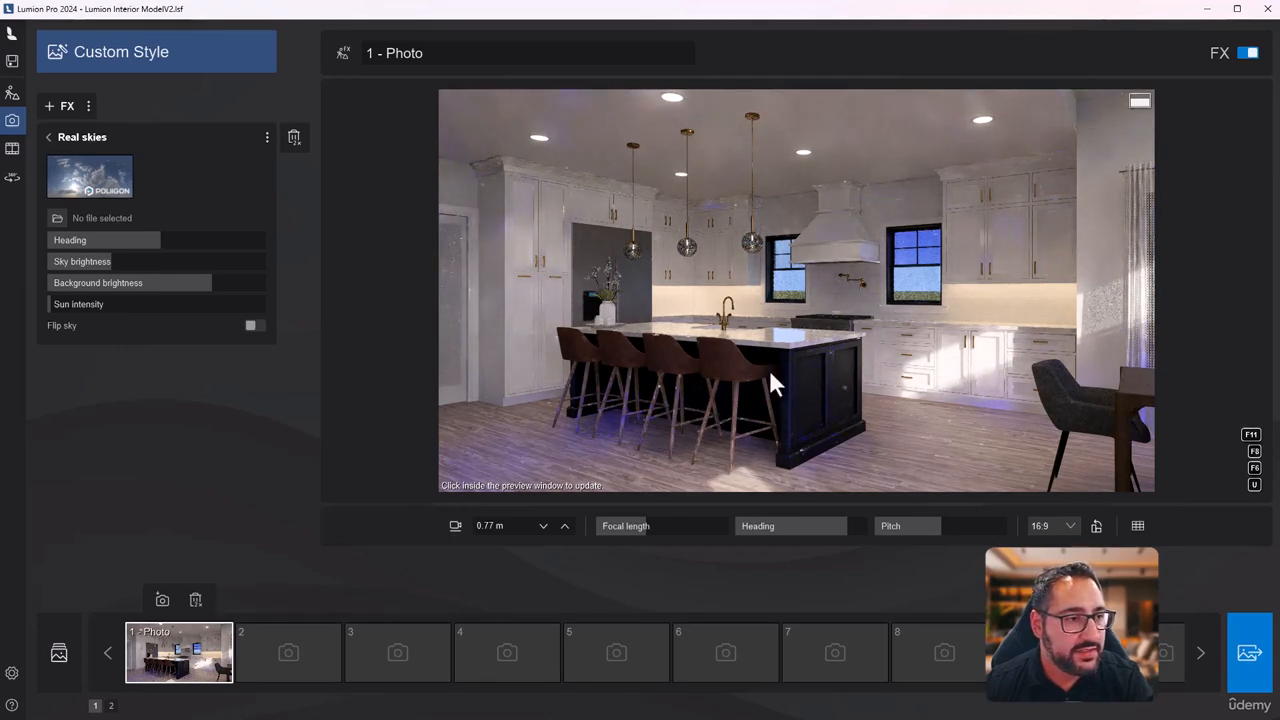
# - Turn off fully ray-traced glass in the Ray tracing effect and update the photo preview
pyautogui.click(48, 137)
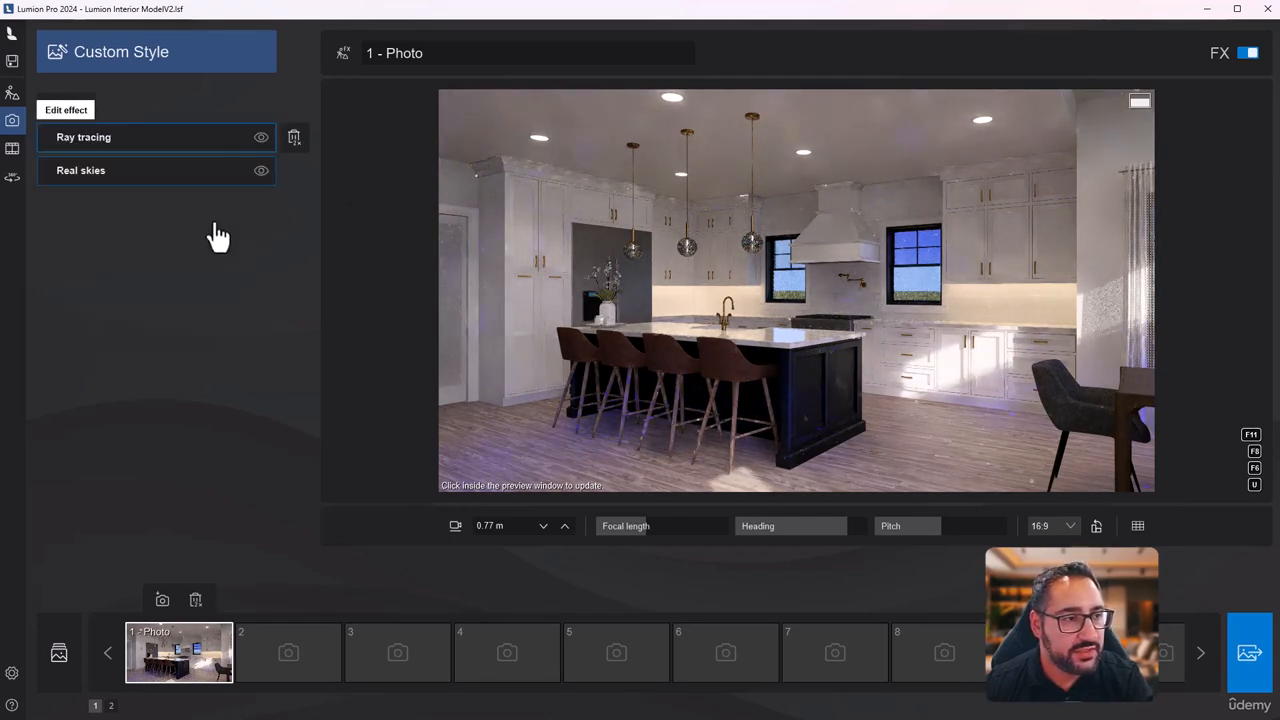
pyautogui.click(155, 143)
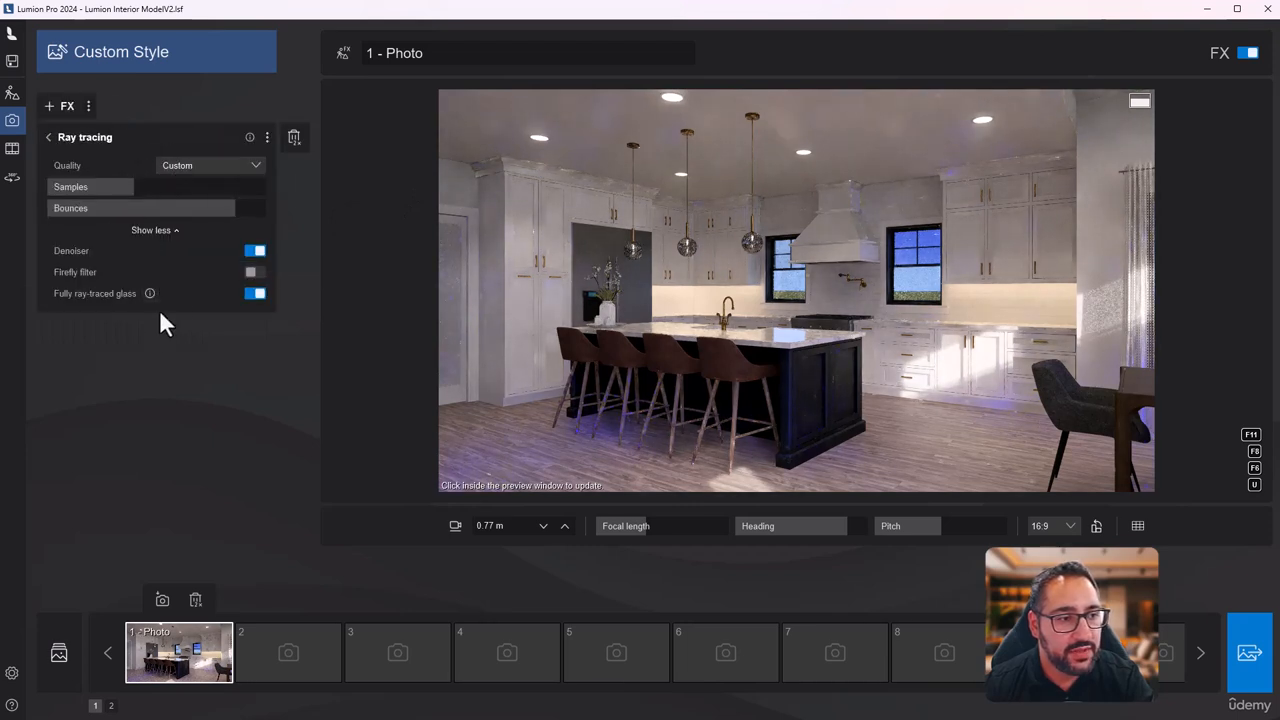
pyautogui.click(255, 293)
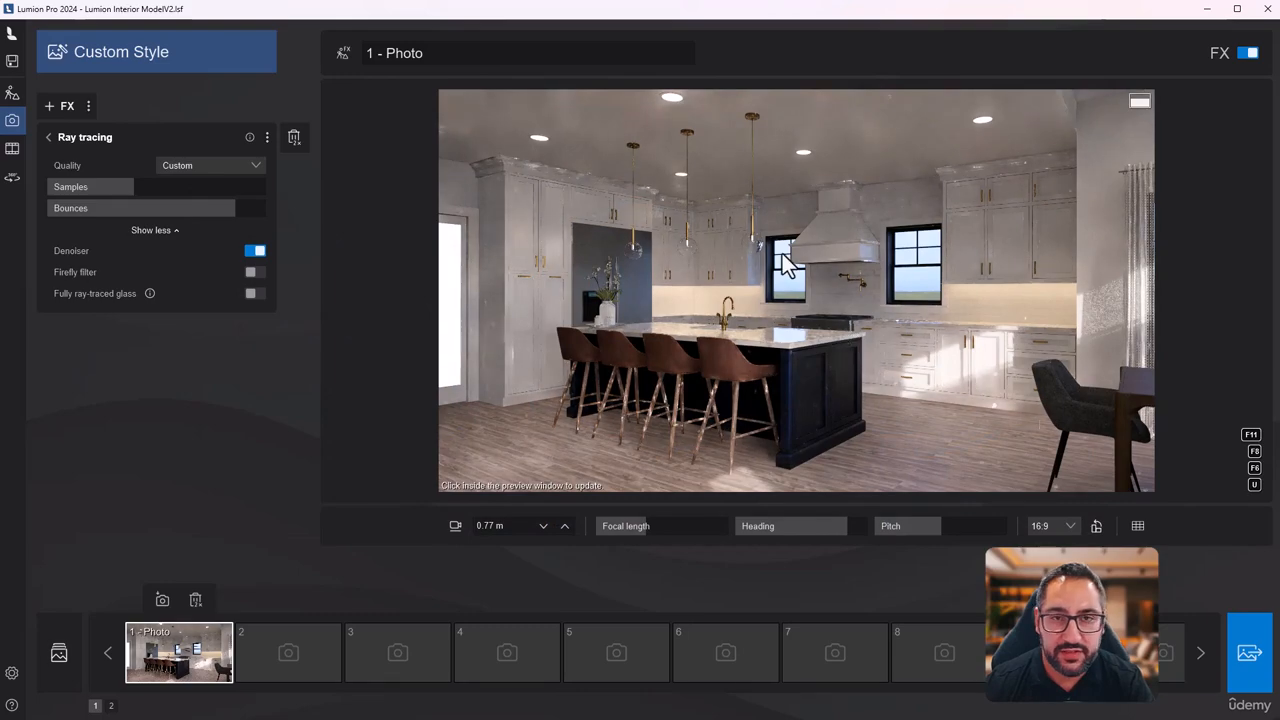
pyautogui.click(927, 383)
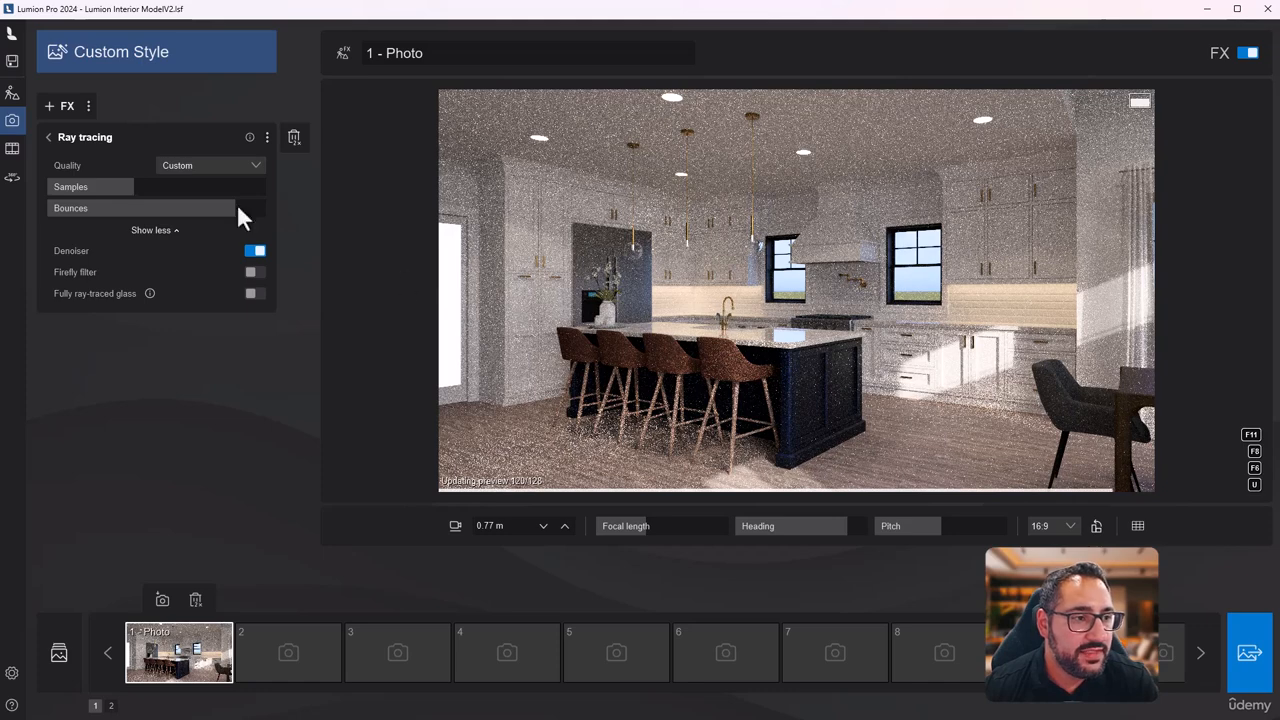
# - Raise the Real skies background brightness to 1000% and update the photo preview
pyautogui.click(78, 155)
pyautogui.click(128, 189)
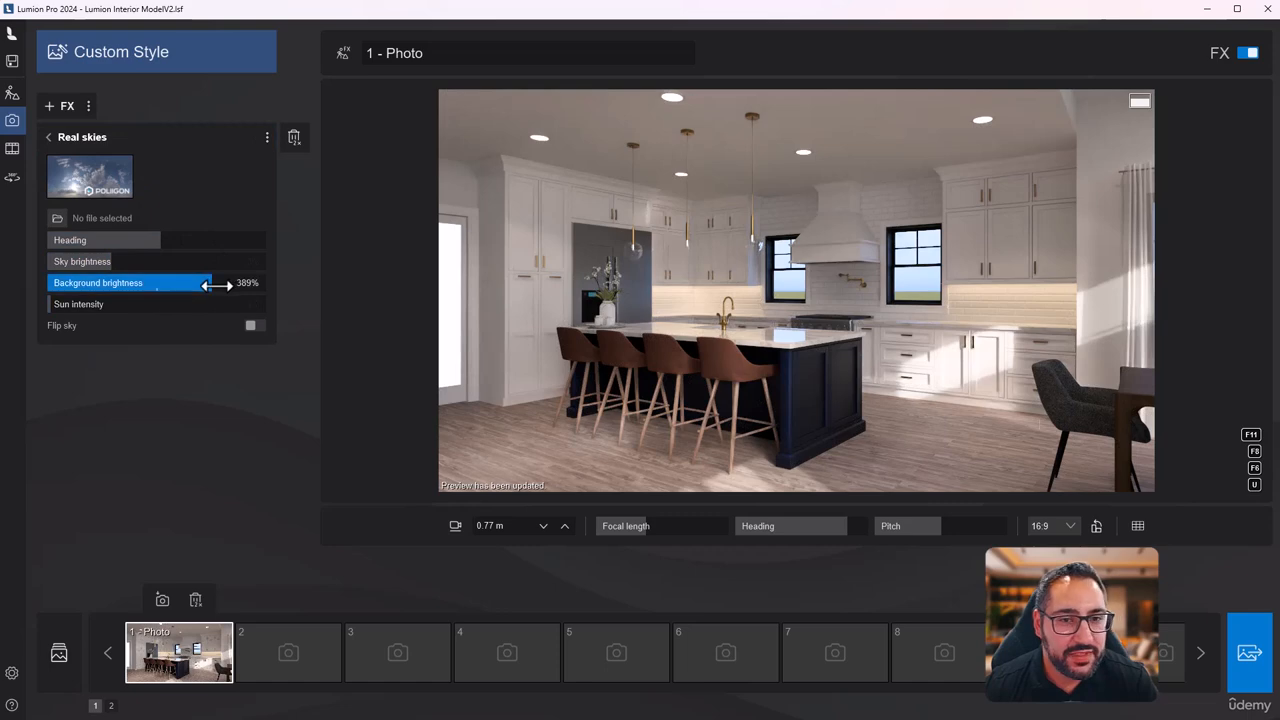
pyautogui.moveTo(216, 285); pyautogui.dragTo(298, 284)
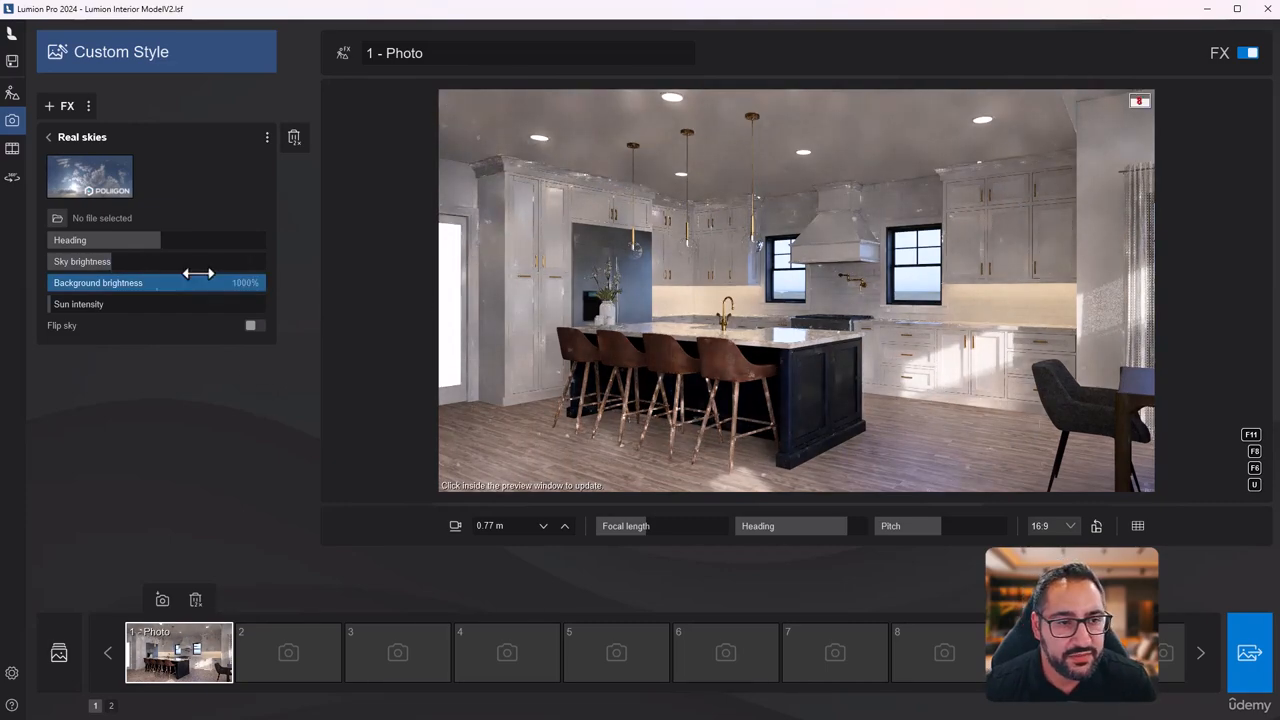
pyautogui.click(489, 280)
pyautogui.moveTo(110, 264); pyautogui.dragTo(110, 264)
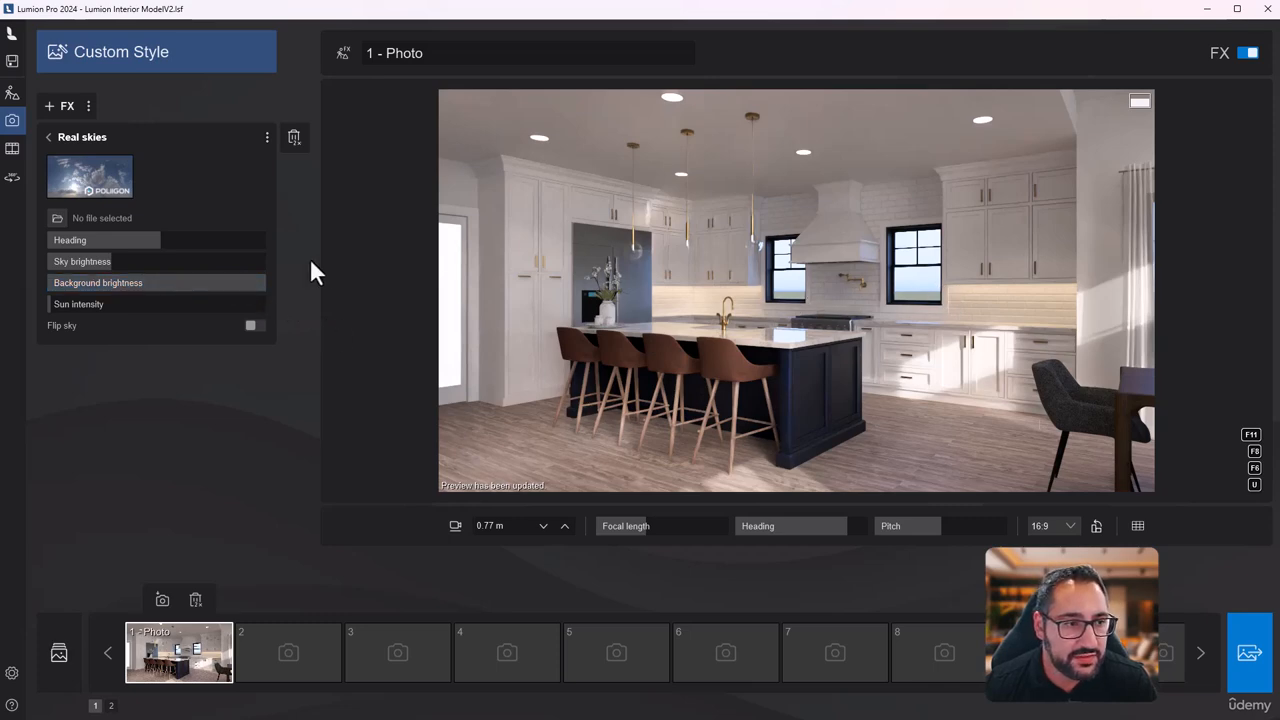
pyautogui.moveTo(256, 283); pyautogui.dragTo(973, 260)
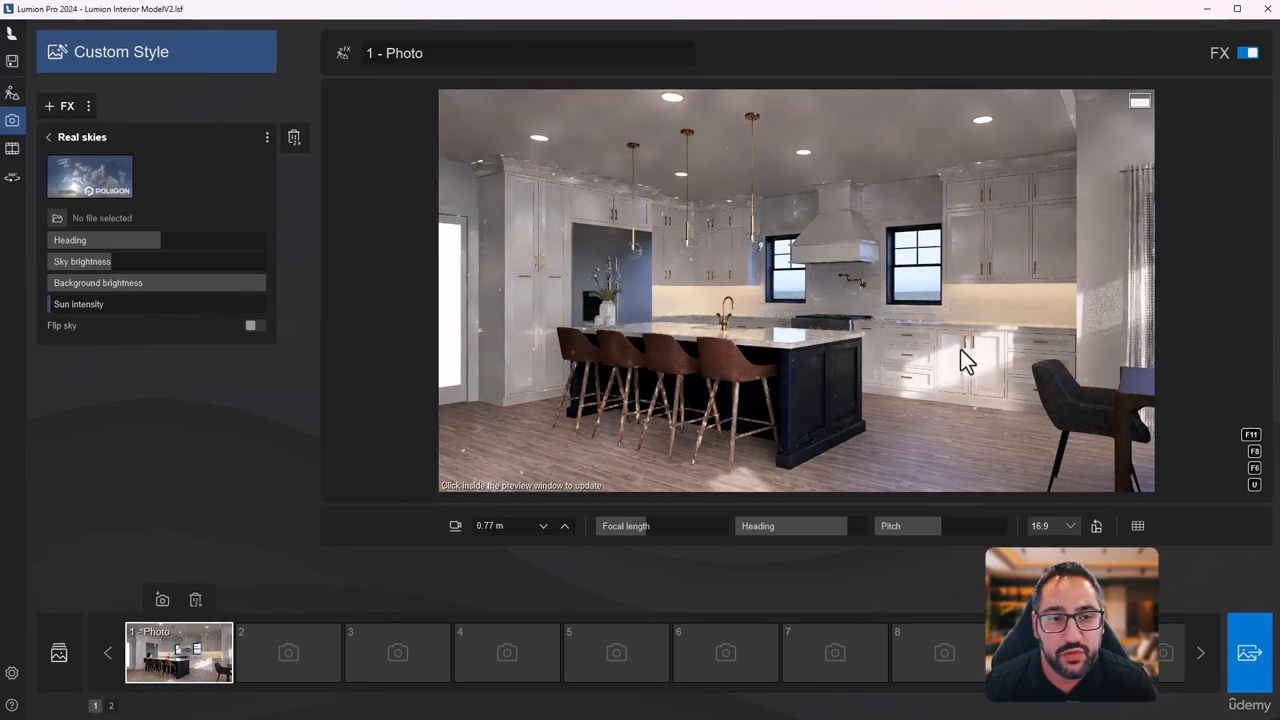
pyautogui.click(600, 395)
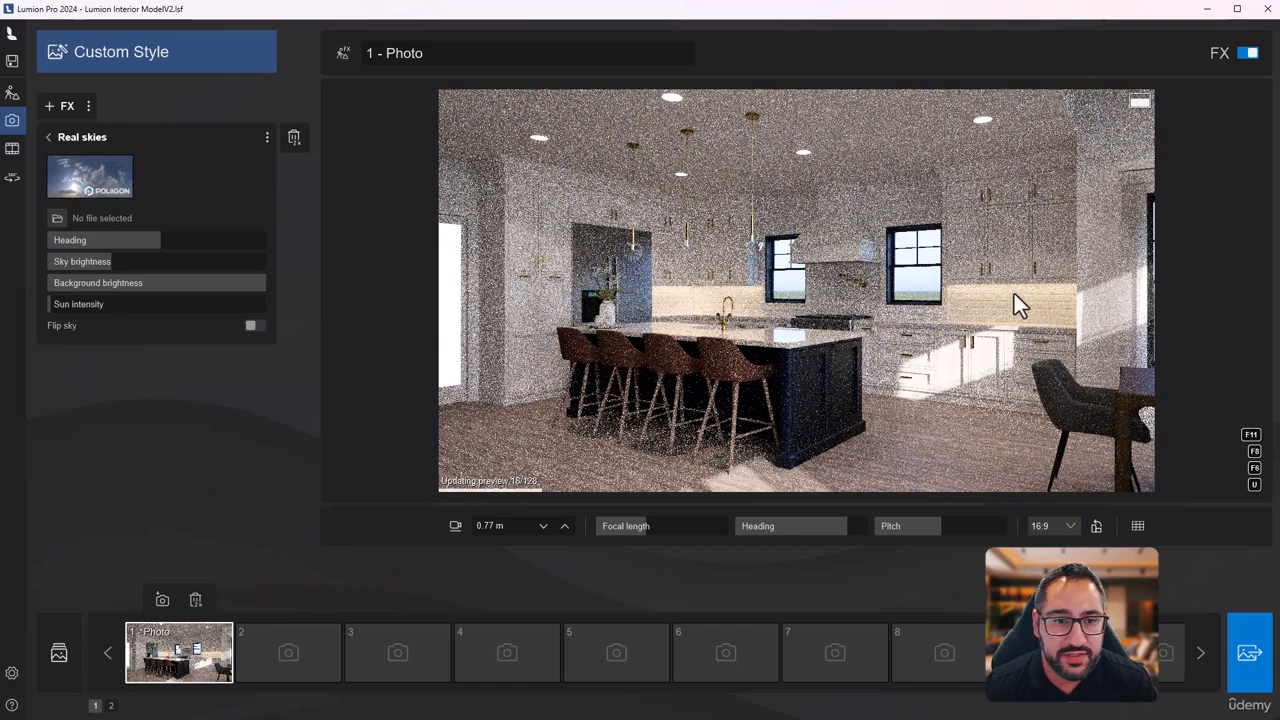
# - In the build scene, select the three under-cabinet line lights together and lower their brightness to about 992 nits
pyautogui.click(12, 92)
pyautogui.click(867, 364)
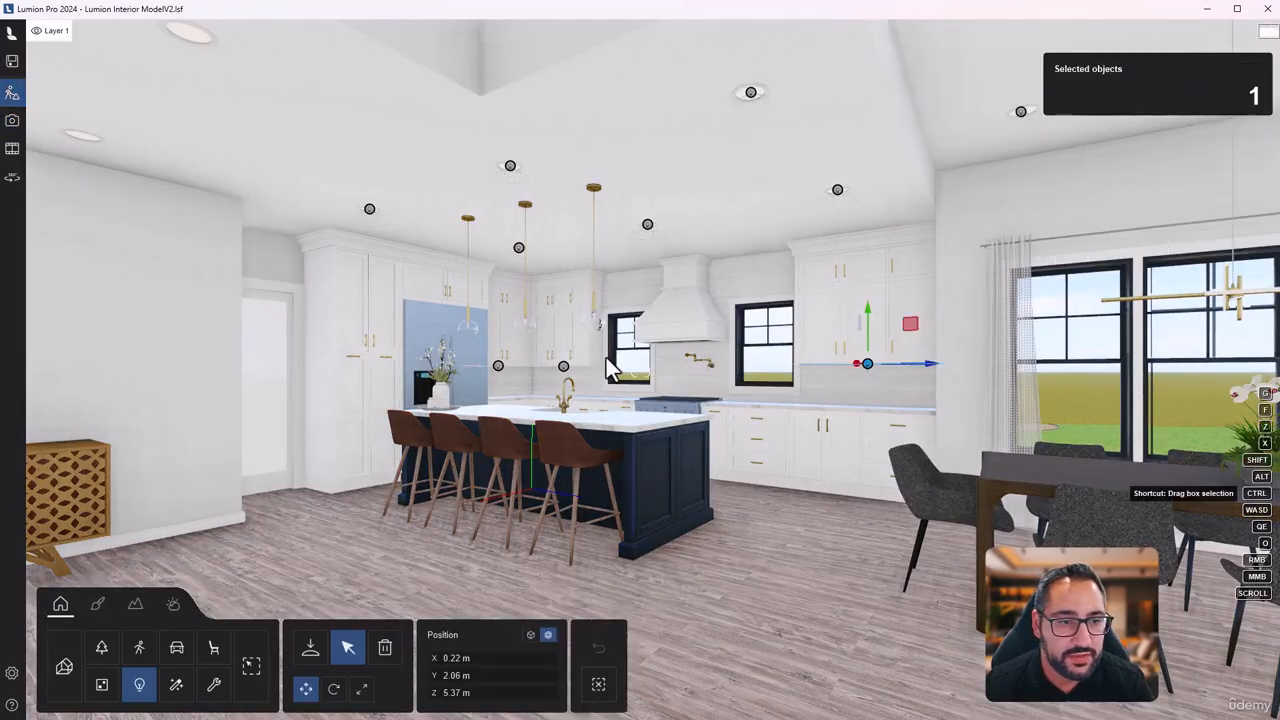
pyautogui.keyDown('ctrl'); pyautogui.click(563, 367); pyautogui.keyUp('ctrl')
pyautogui.keyDown('ctrl'); pyautogui.click(504, 367); pyautogui.keyUp('ctrl')
pyautogui.click(499, 367)
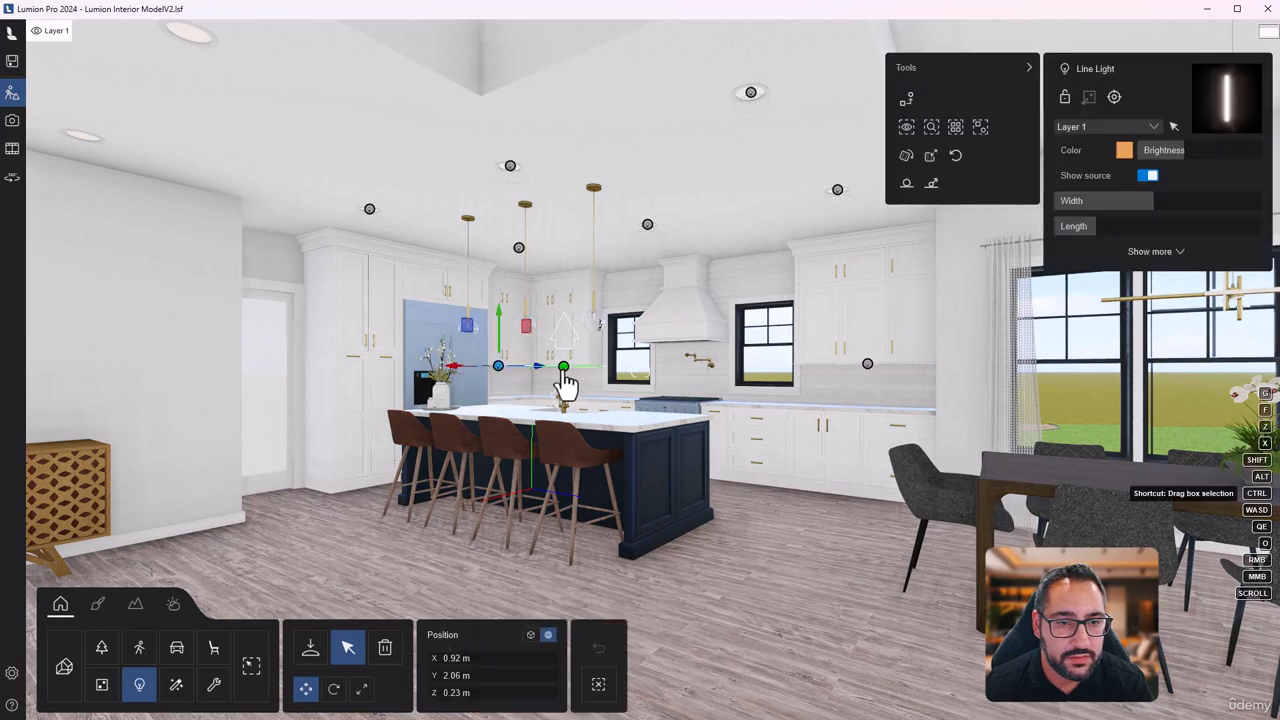
pyautogui.keyDown('ctrl'); pyautogui.click(563, 368); pyautogui.keyUp('ctrl')
pyautogui.keyDown('ctrl'); pyautogui.click(867, 365); pyautogui.keyUp('ctrl')
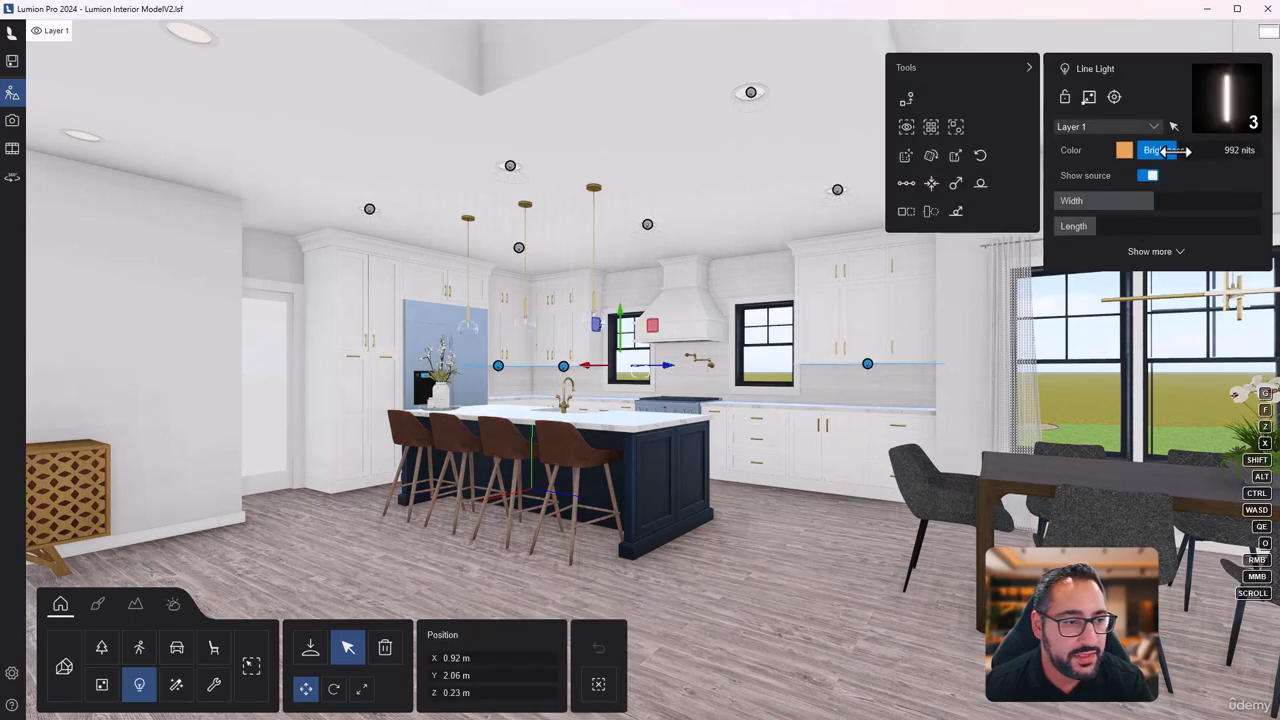
# - Add a Color correction effect to the kitchen photo, raise its exposure slightly and update the preview
pyautogui.click(12, 120)
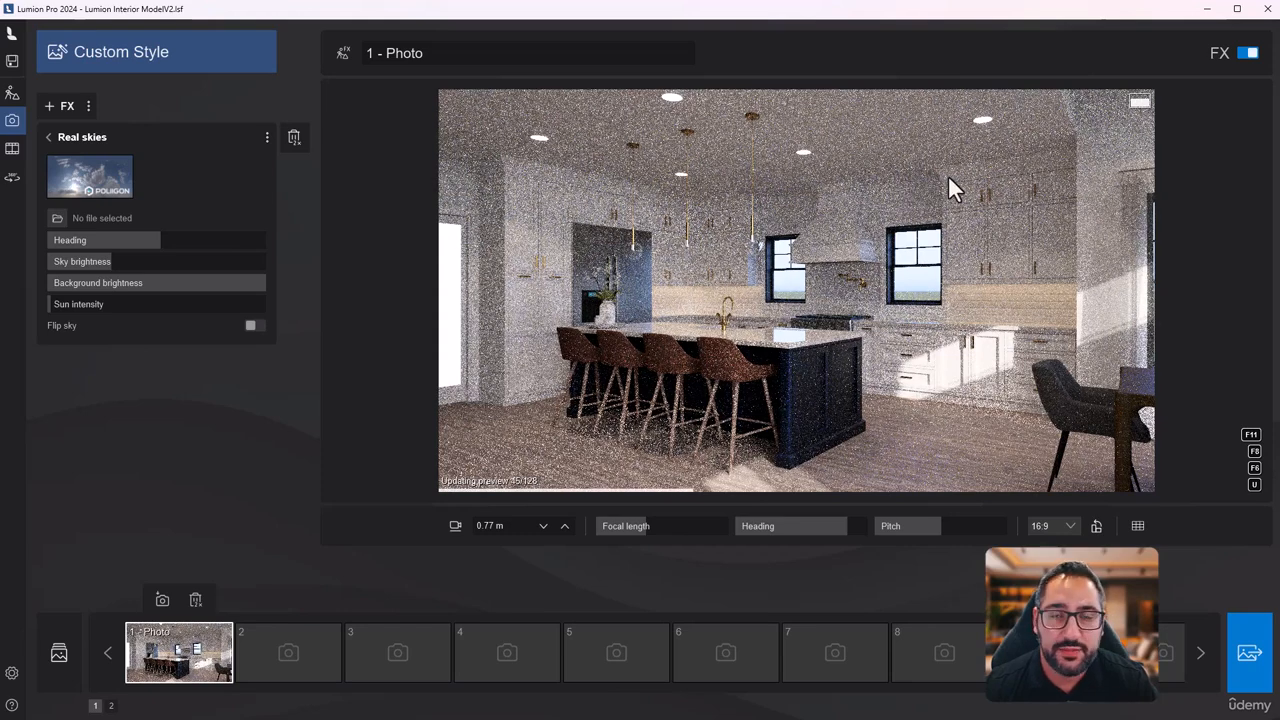
pyautogui.click(68, 139)
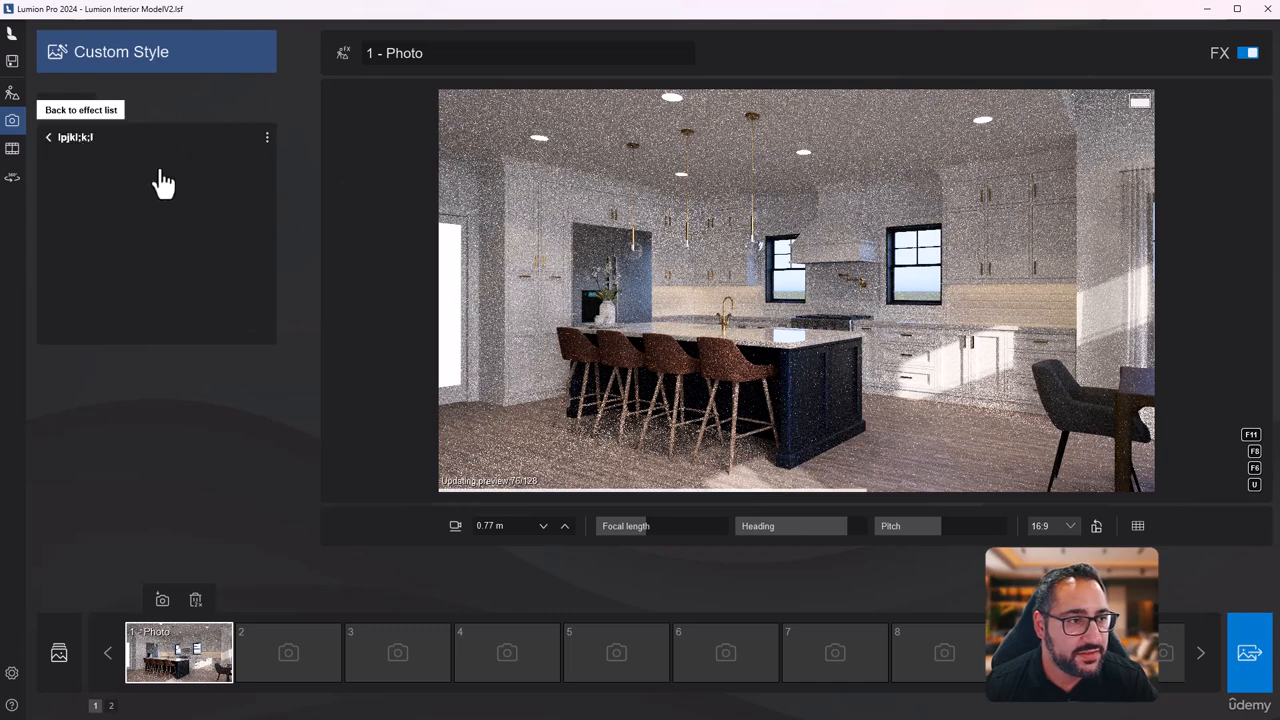
pyautogui.click(47, 108)
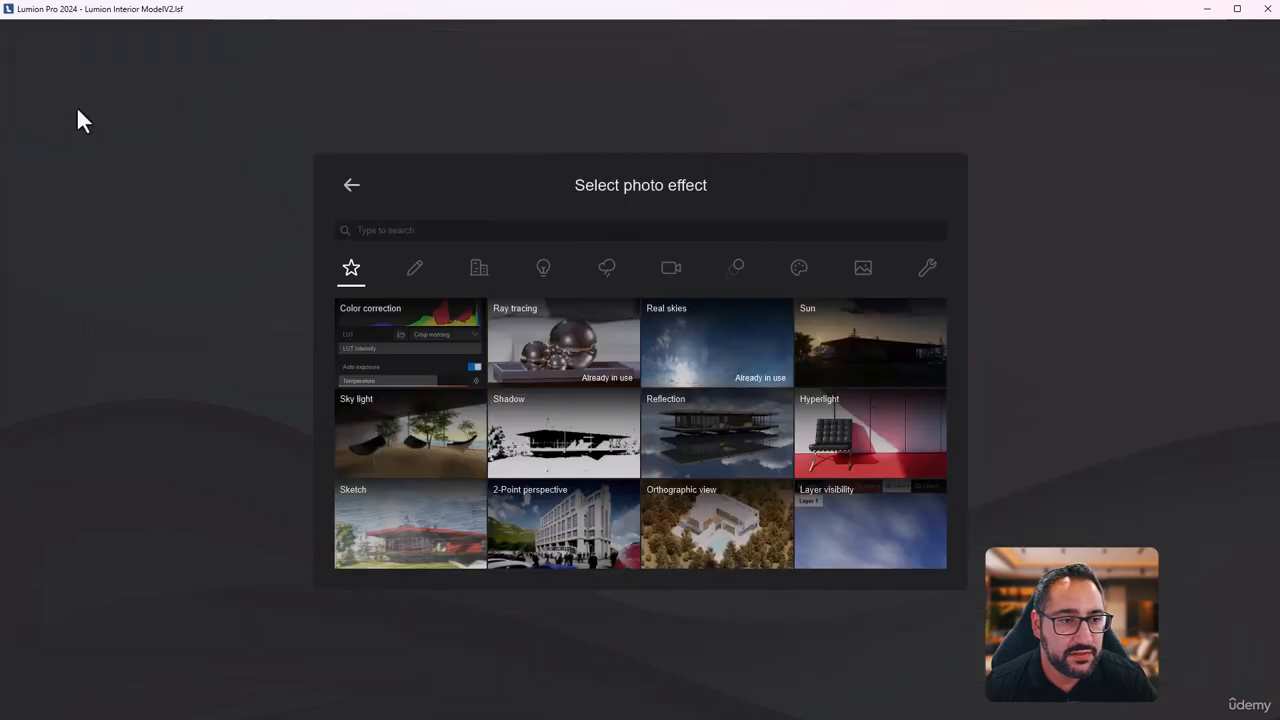
pyautogui.click(430, 345)
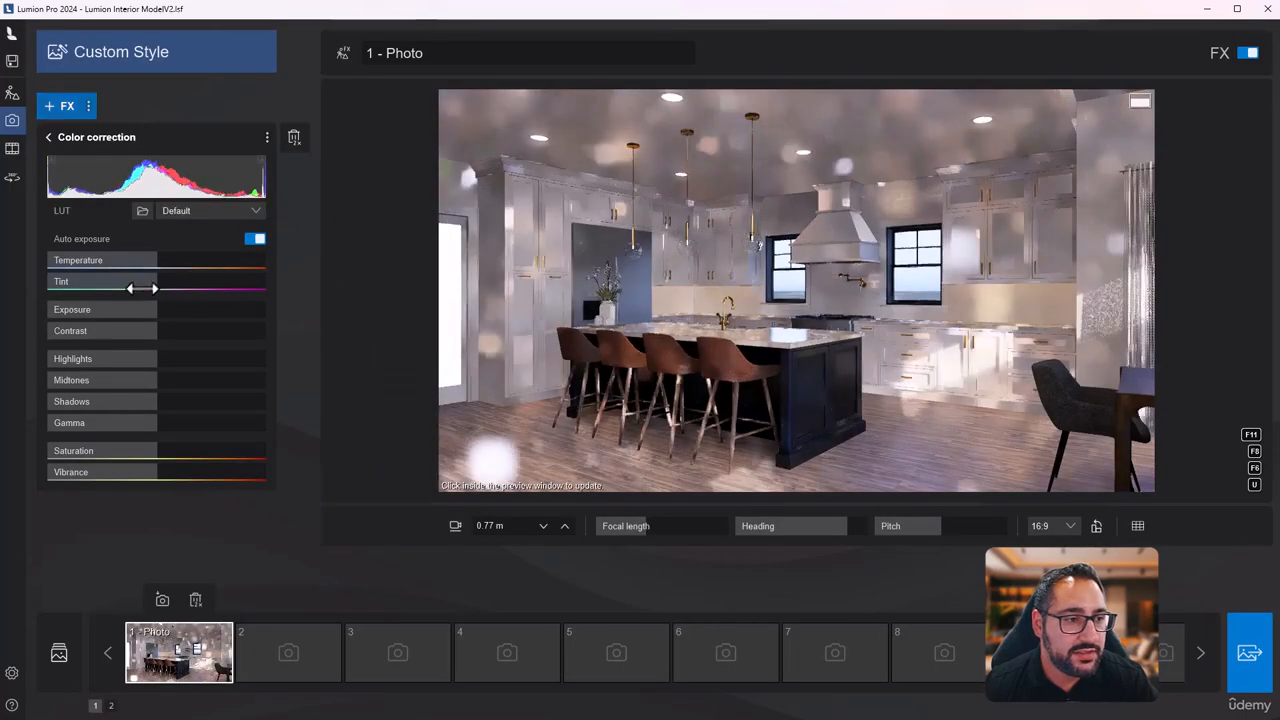
pyautogui.moveTo(152, 311); pyautogui.dragTo(177, 309)
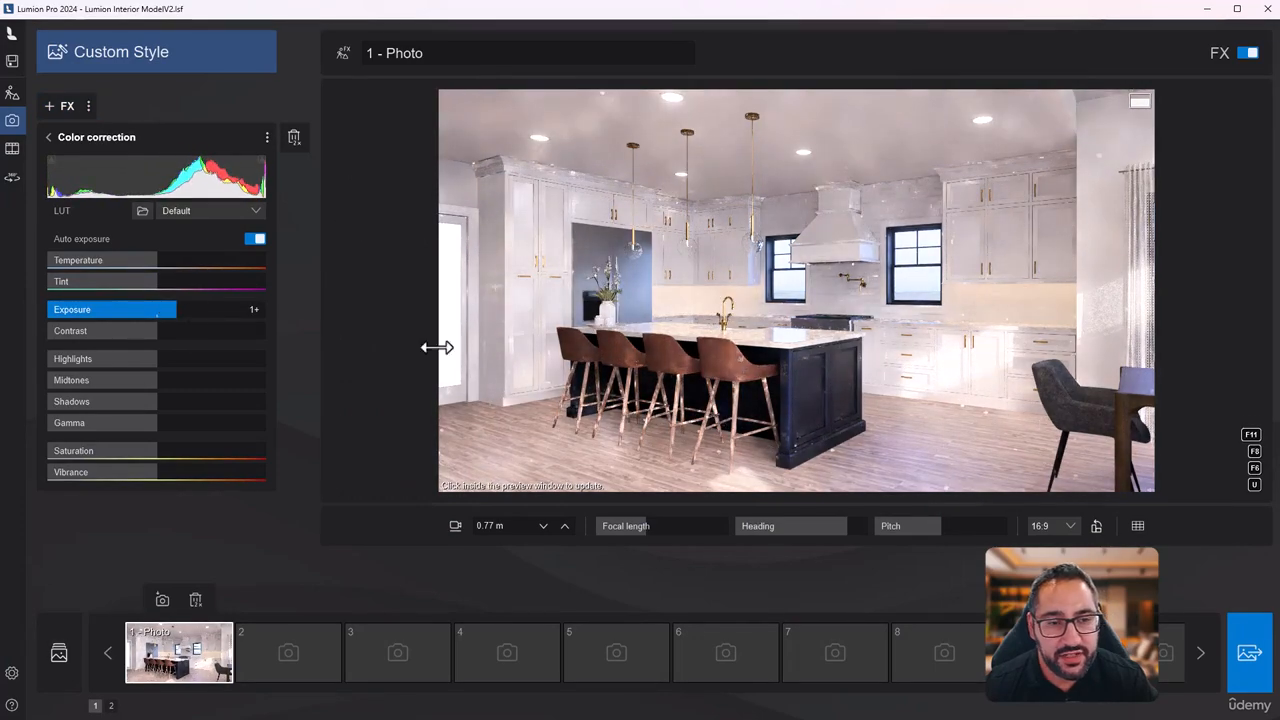
pyautogui.click(932, 322)
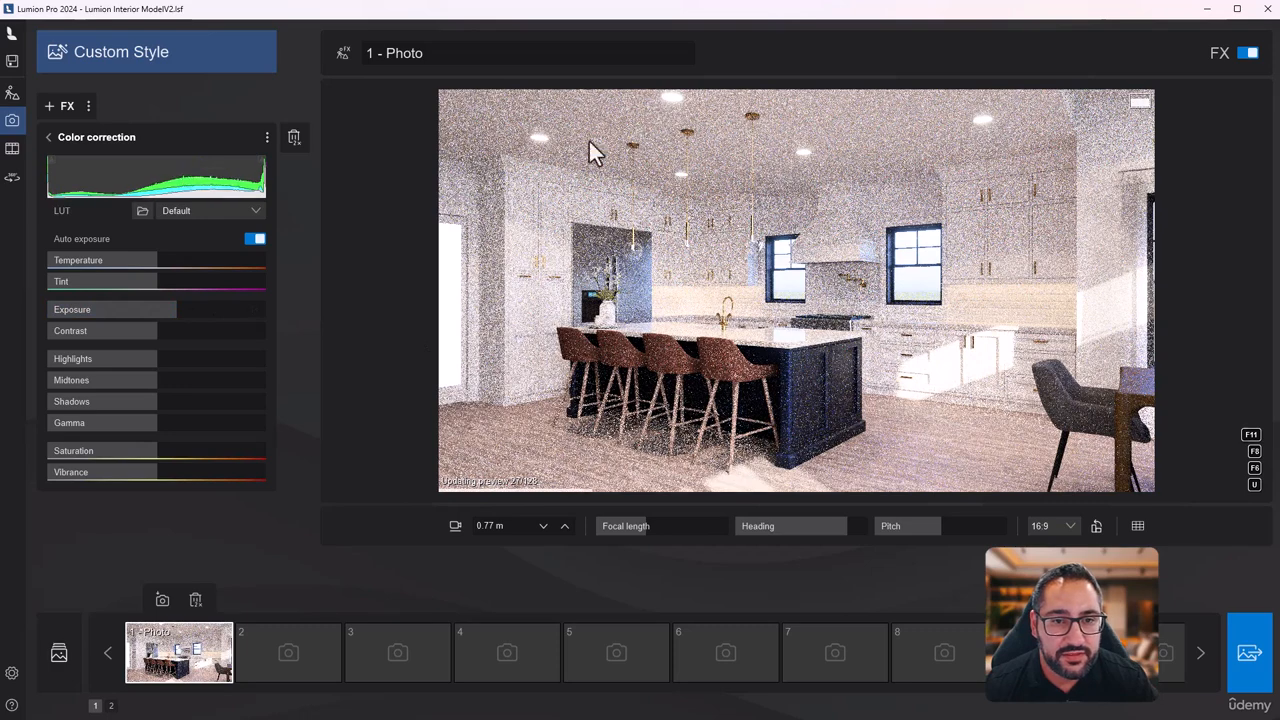
pyautogui.click(1017, 319)
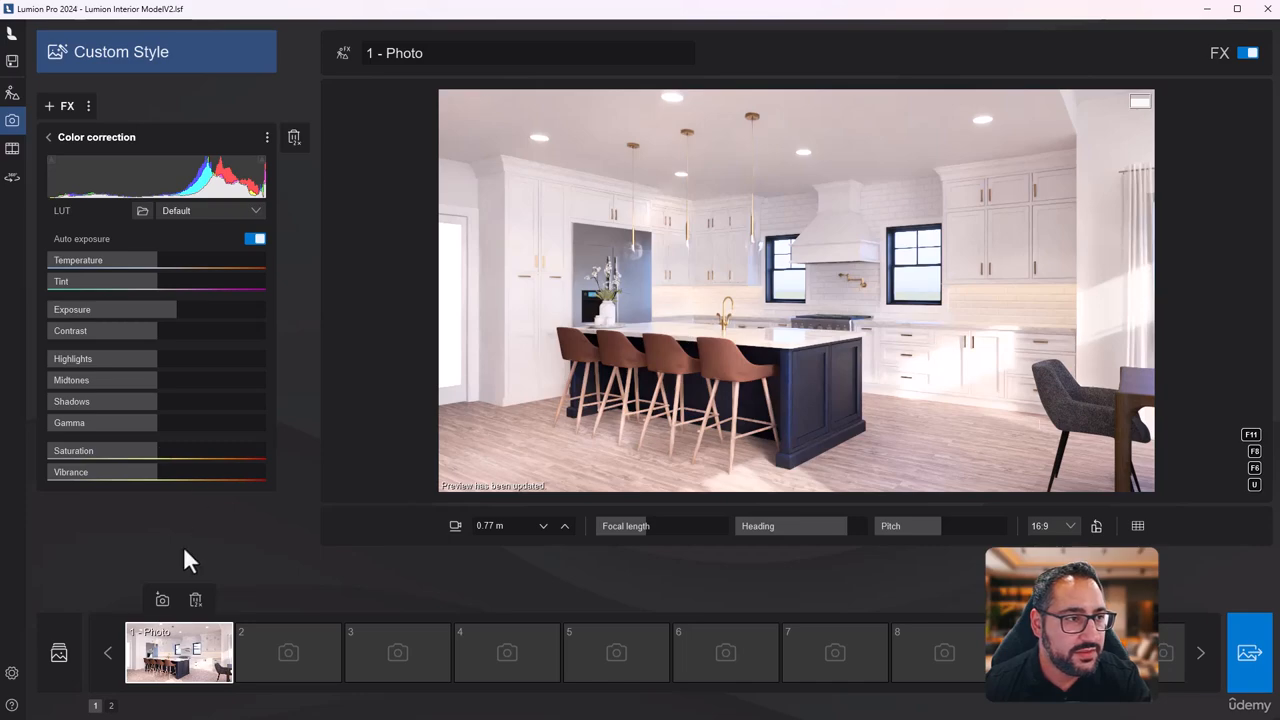
# - Edit the wood floor material in the build scene, lowering its roughness and raising its reflectivity to 157%
pyautogui.click(11, 98)
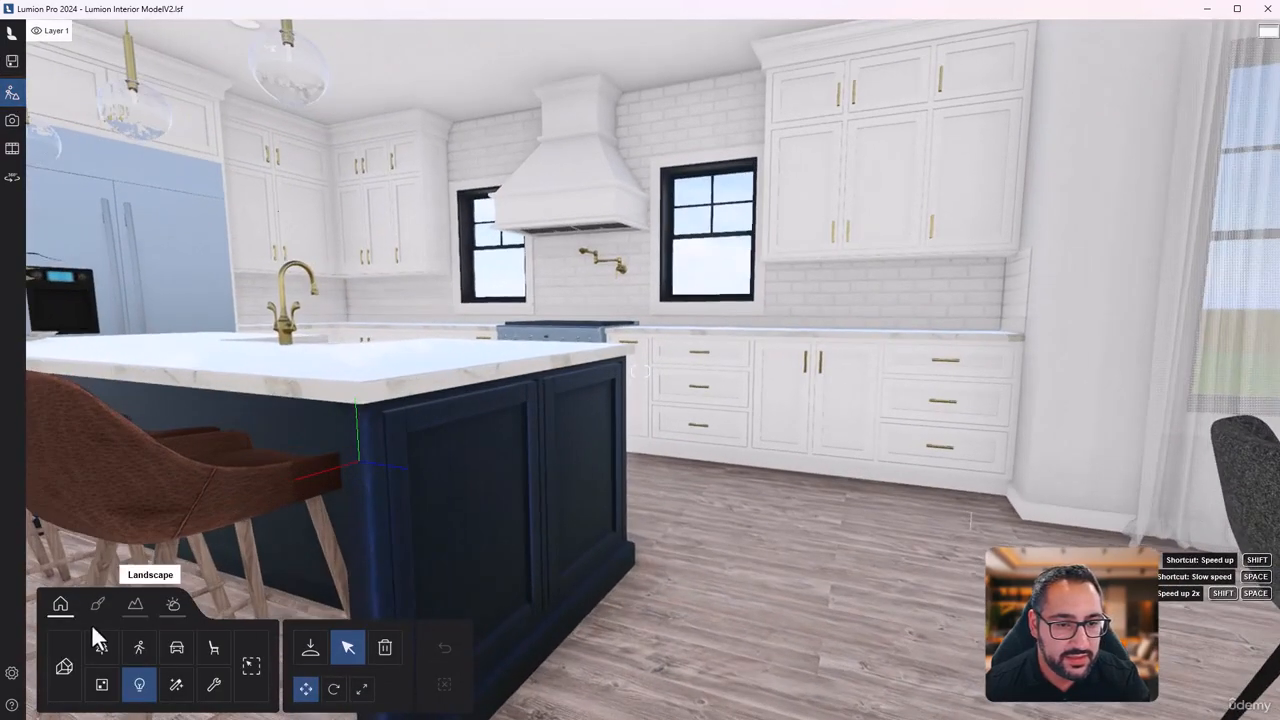
pyautogui.click(97, 604)
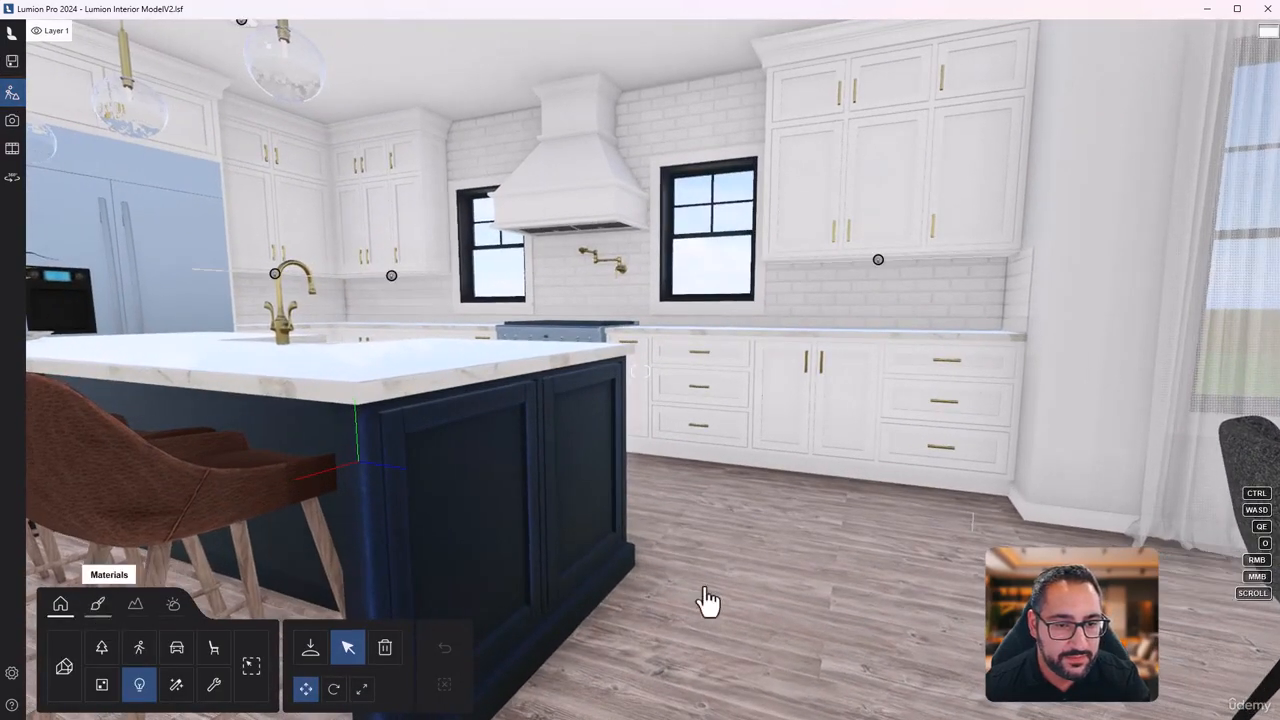
pyautogui.click(754, 585)
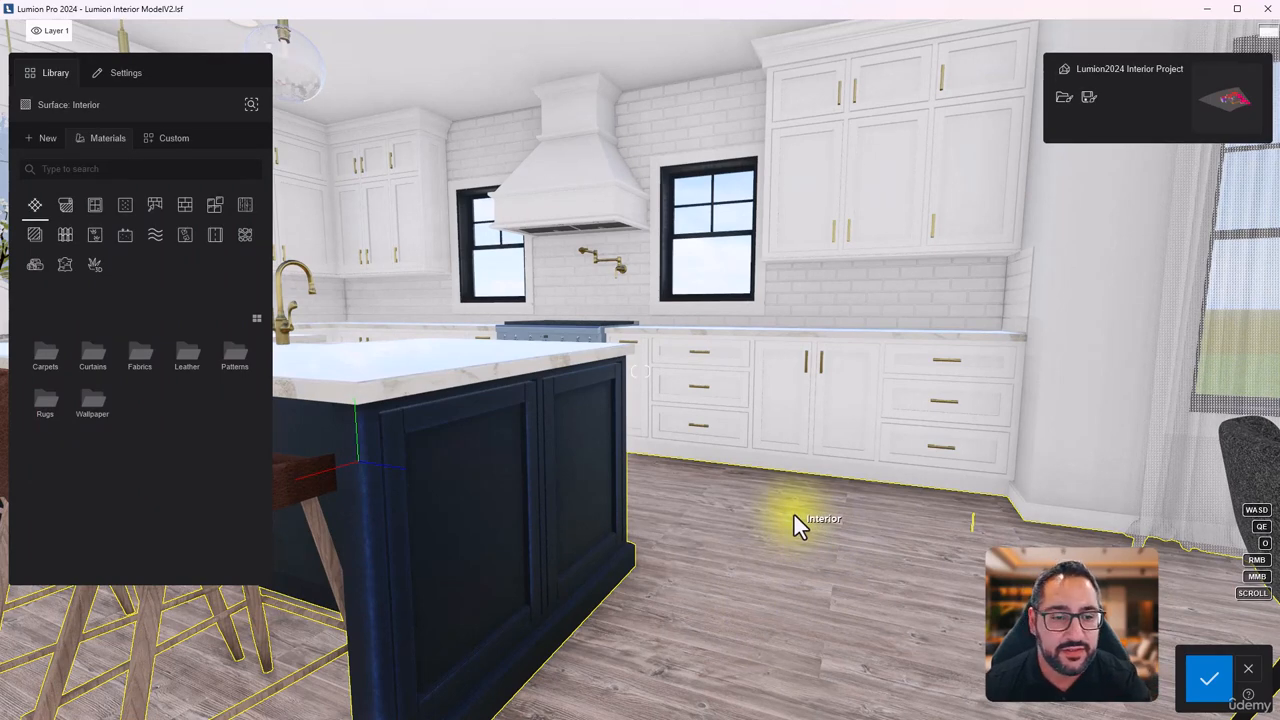
pyautogui.moveTo(794, 515); pyautogui.dragTo(796, 521, button='right')
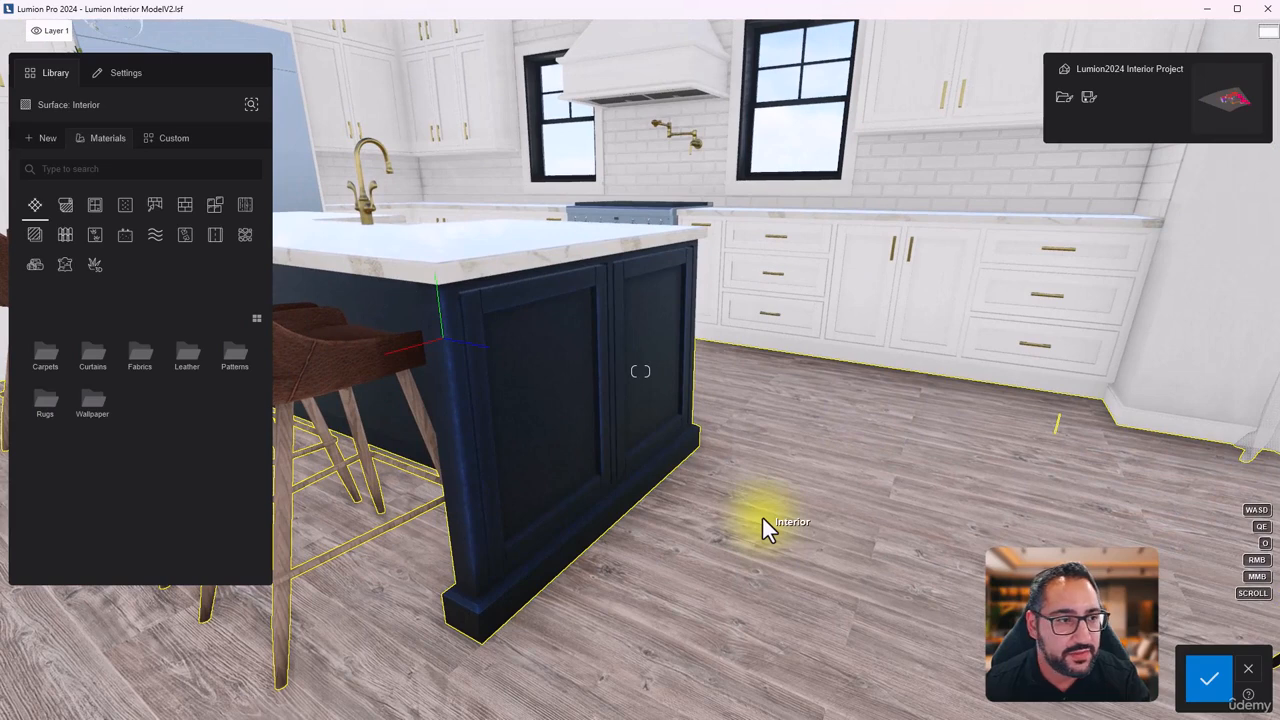
pyautogui.click(762, 527)
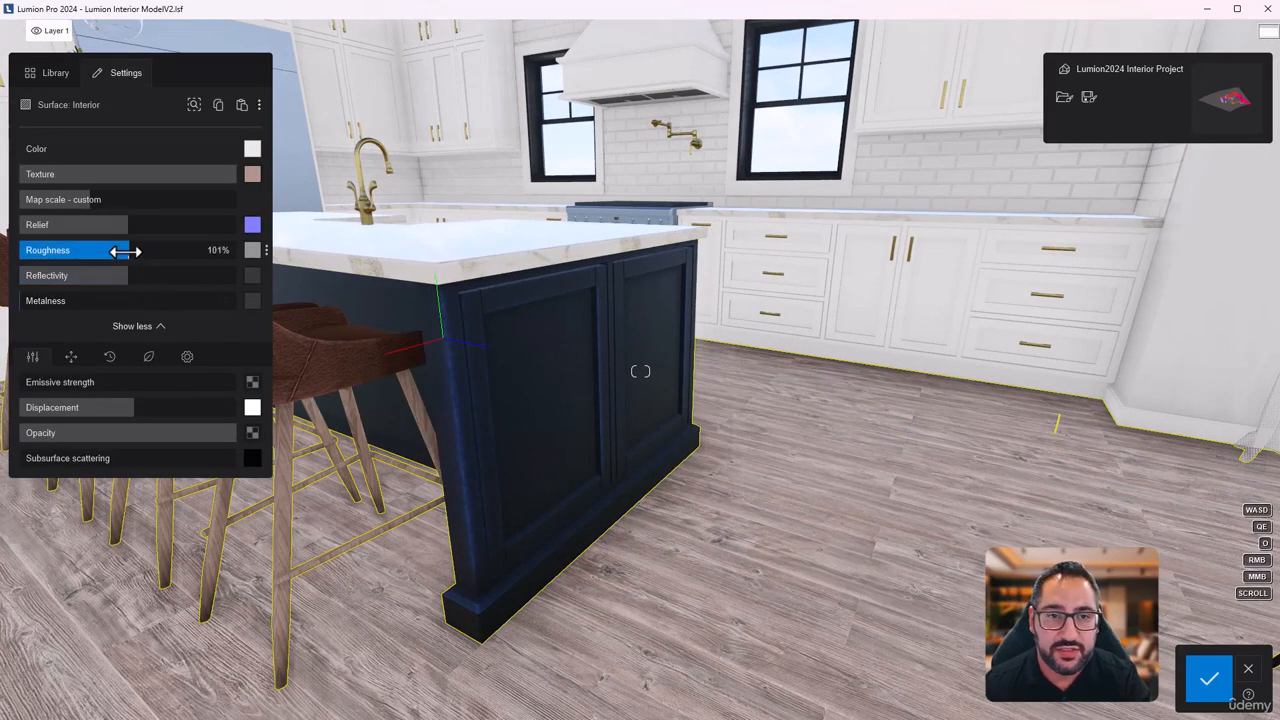
pyautogui.moveTo(125, 251); pyautogui.dragTo(63, 257)
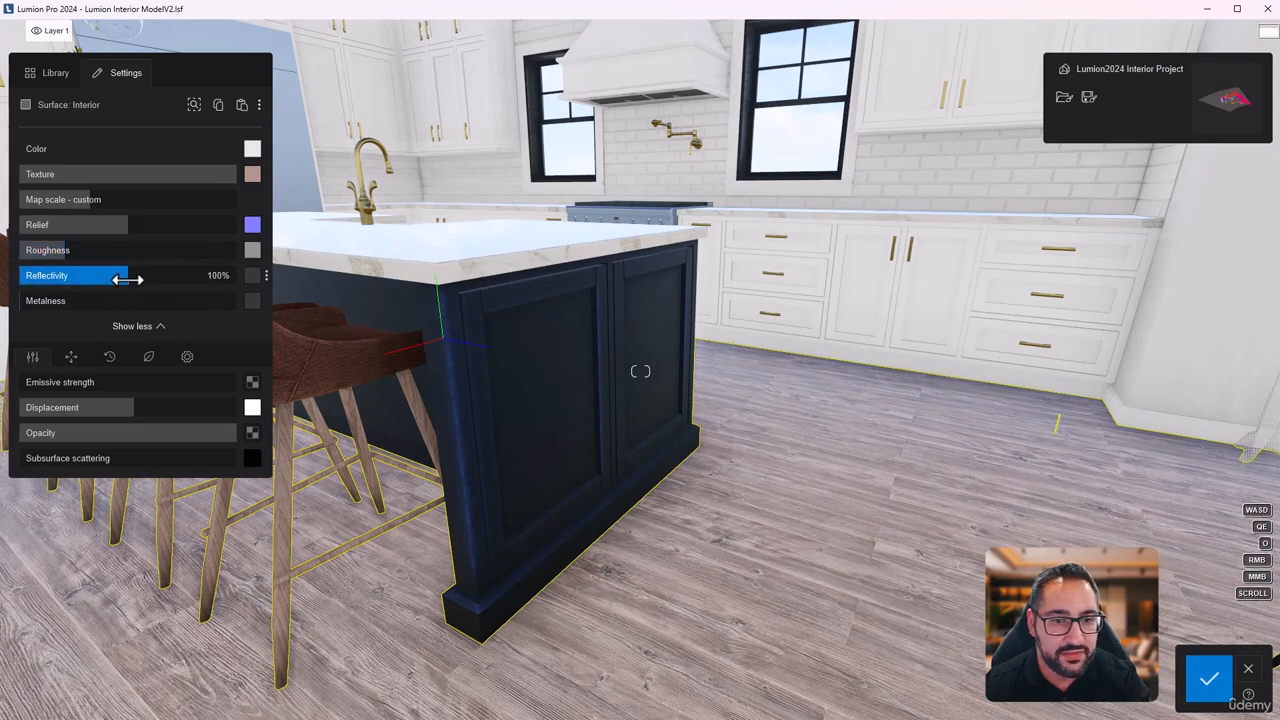
pyautogui.moveTo(137, 277); pyautogui.dragTo(188, 281)
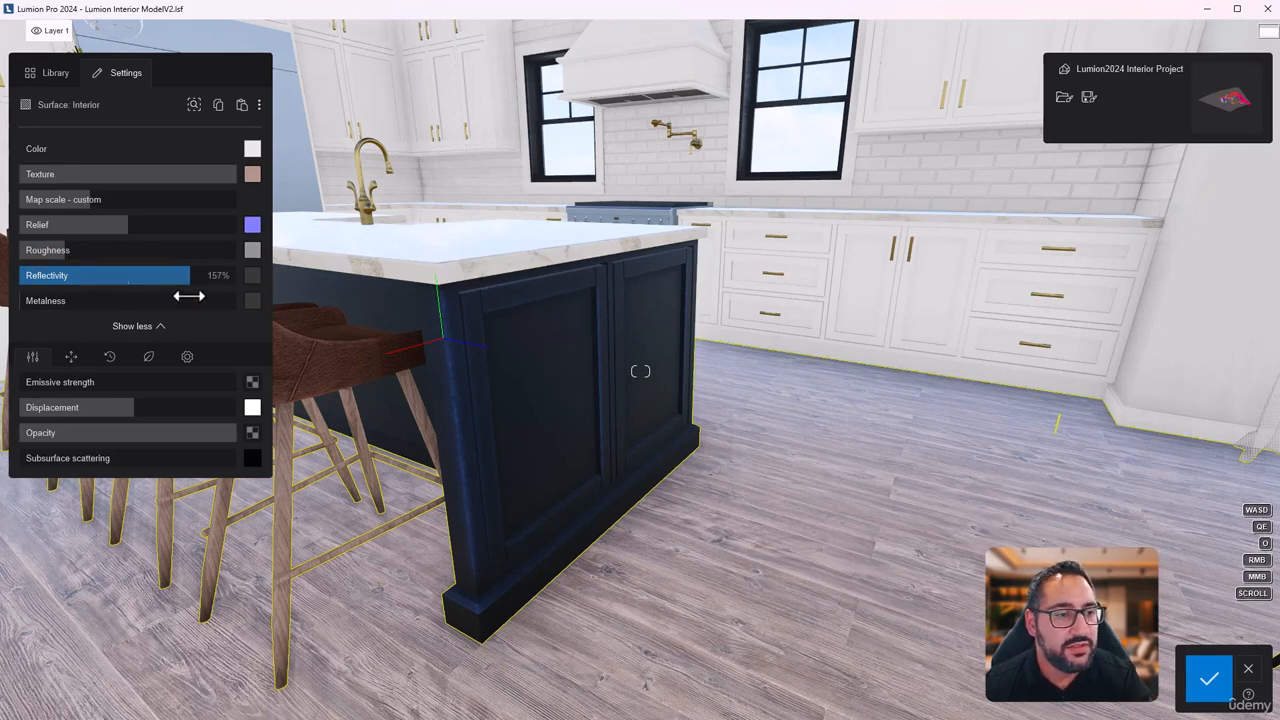
# - Add a slight clearcoat to the wood floor, and give the white cabinet material low roughness, higher reflectivity and a slight clearcoat
pyautogui.click(187, 356)
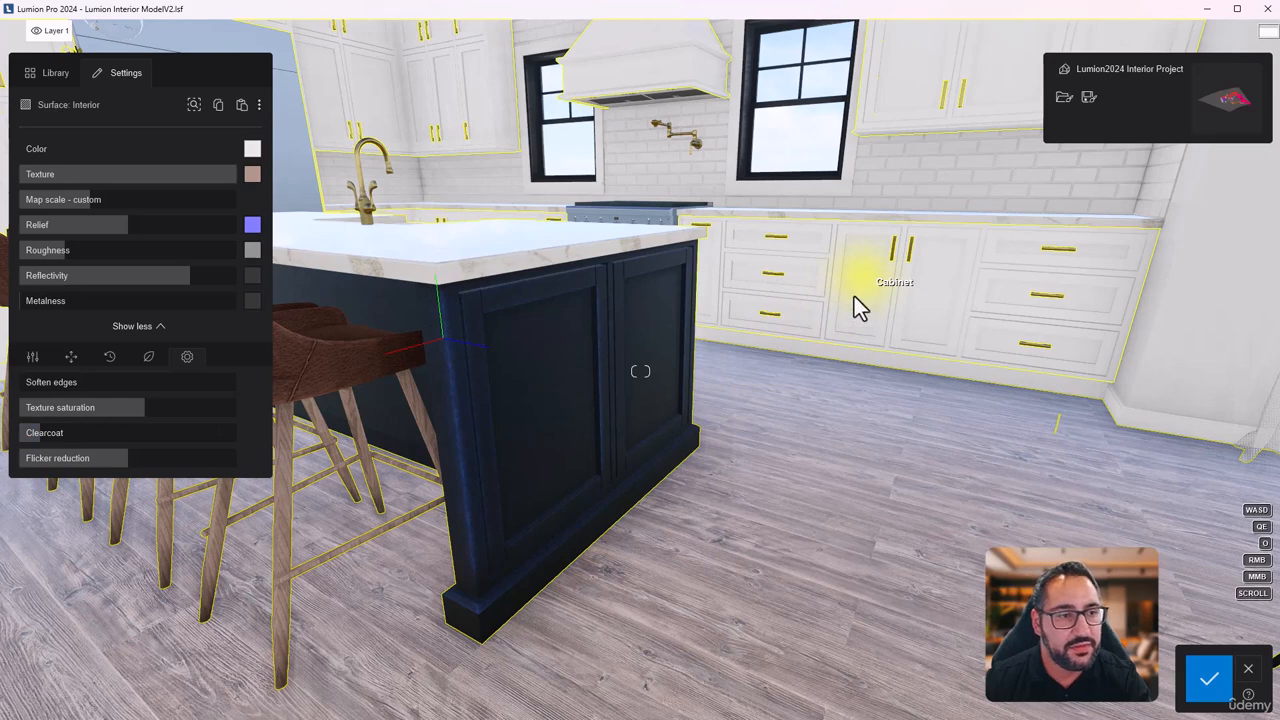
pyautogui.click(826, 273)
pyautogui.moveTo(129, 251); pyautogui.dragTo(186, 277)
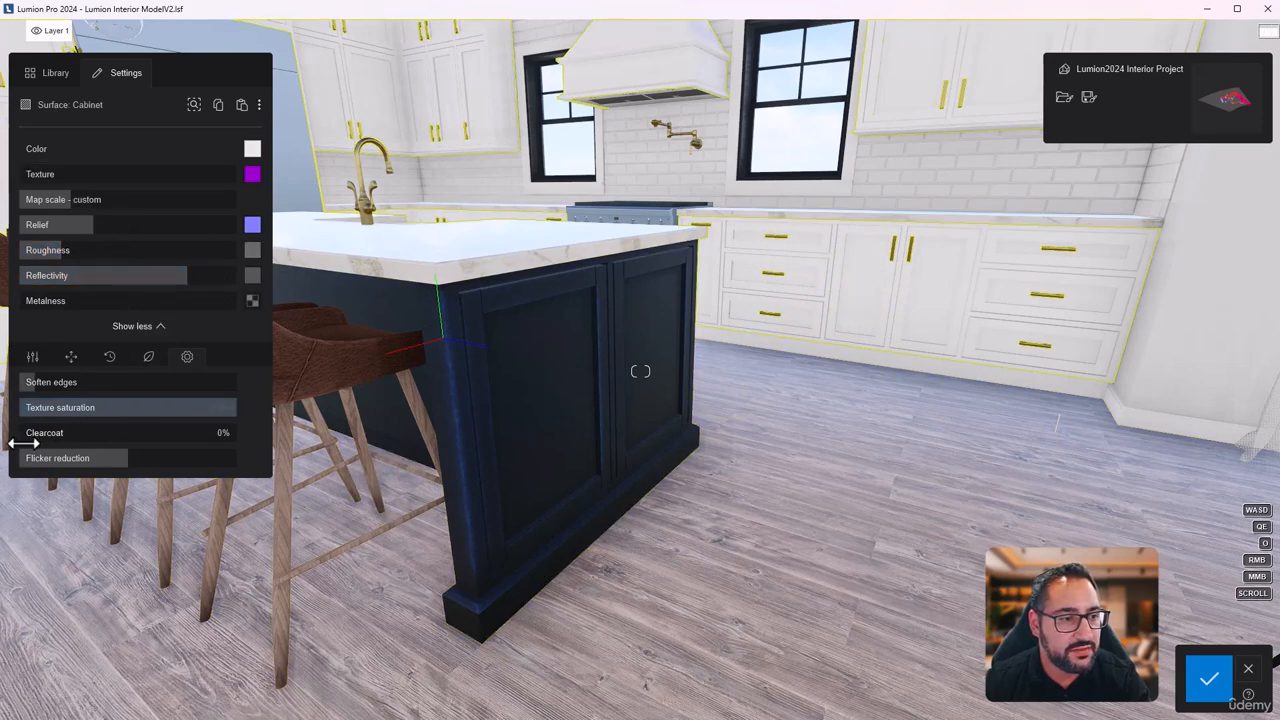
pyautogui.moveTo(31, 435); pyautogui.dragTo(39, 434)
# - Turn off the Double sided setting on the glass material of the island's pendant lights
pyautogui.press('s')
pyautogui.moveTo(744, 453); pyautogui.dragTo(600, 450, button='right')
pyautogui.press('q')
pyautogui.press('w')
pyautogui.moveTo(690, 398); pyautogui.dragTo(706, 414, button='right')
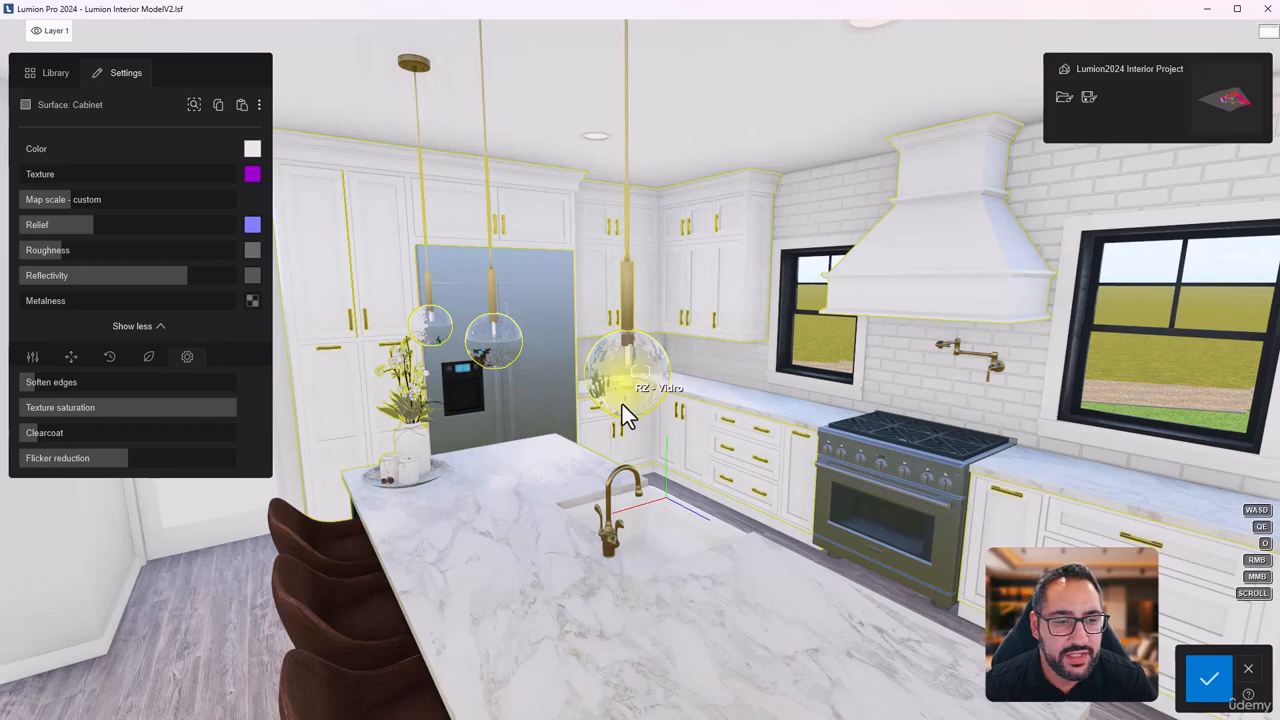
pyautogui.click(622, 408)
pyautogui.press('s')
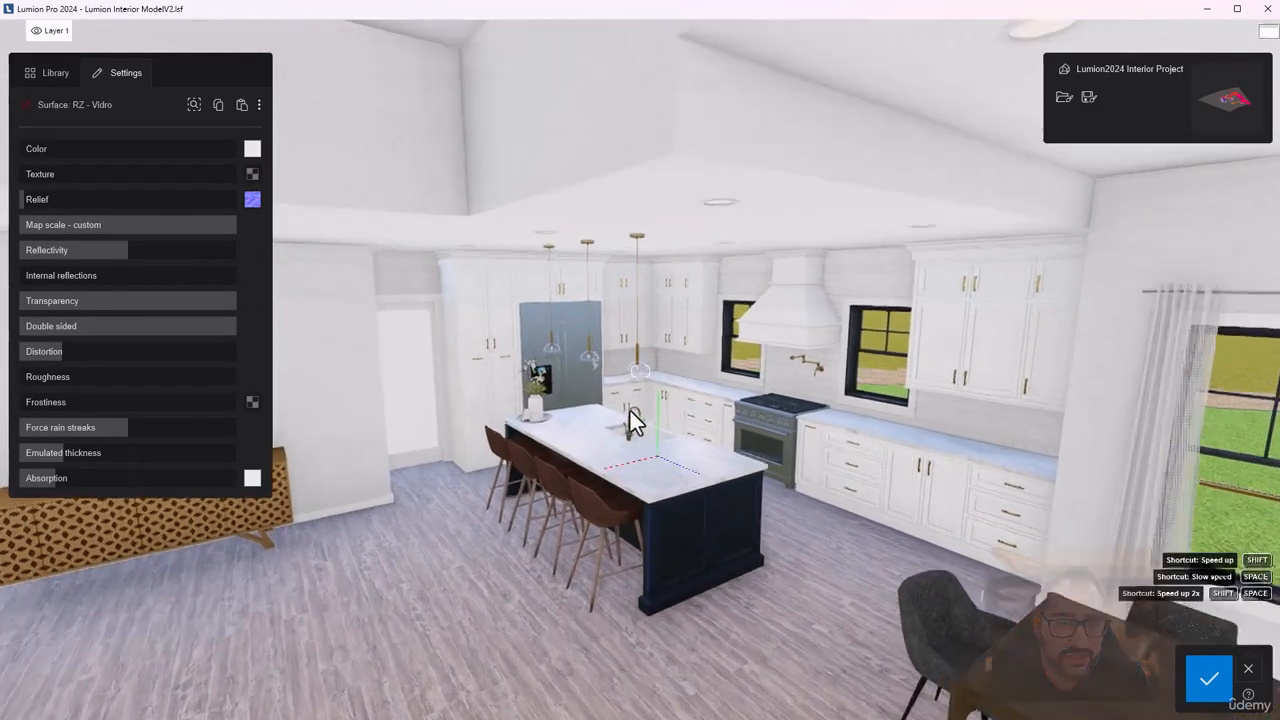
pyautogui.press('w')
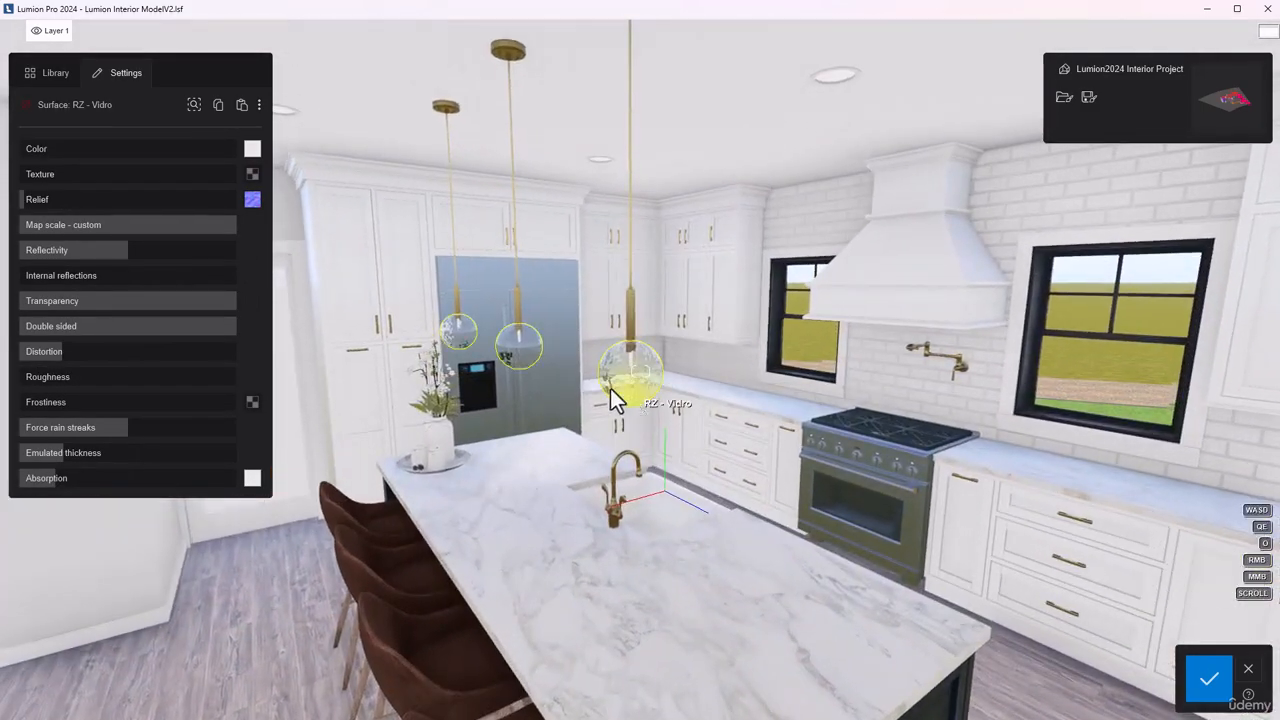
pyautogui.click(134, 333)
pyautogui.press('w')
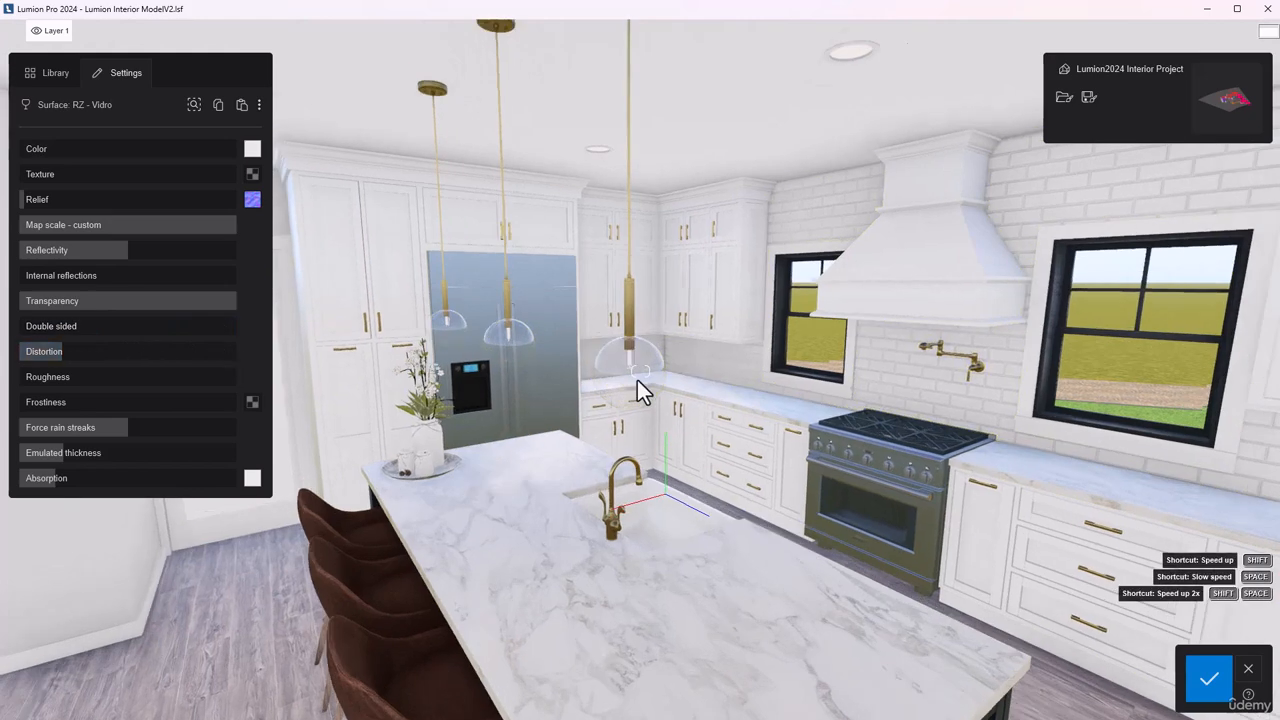
pyautogui.press('w')
pyautogui.click(100, 326)
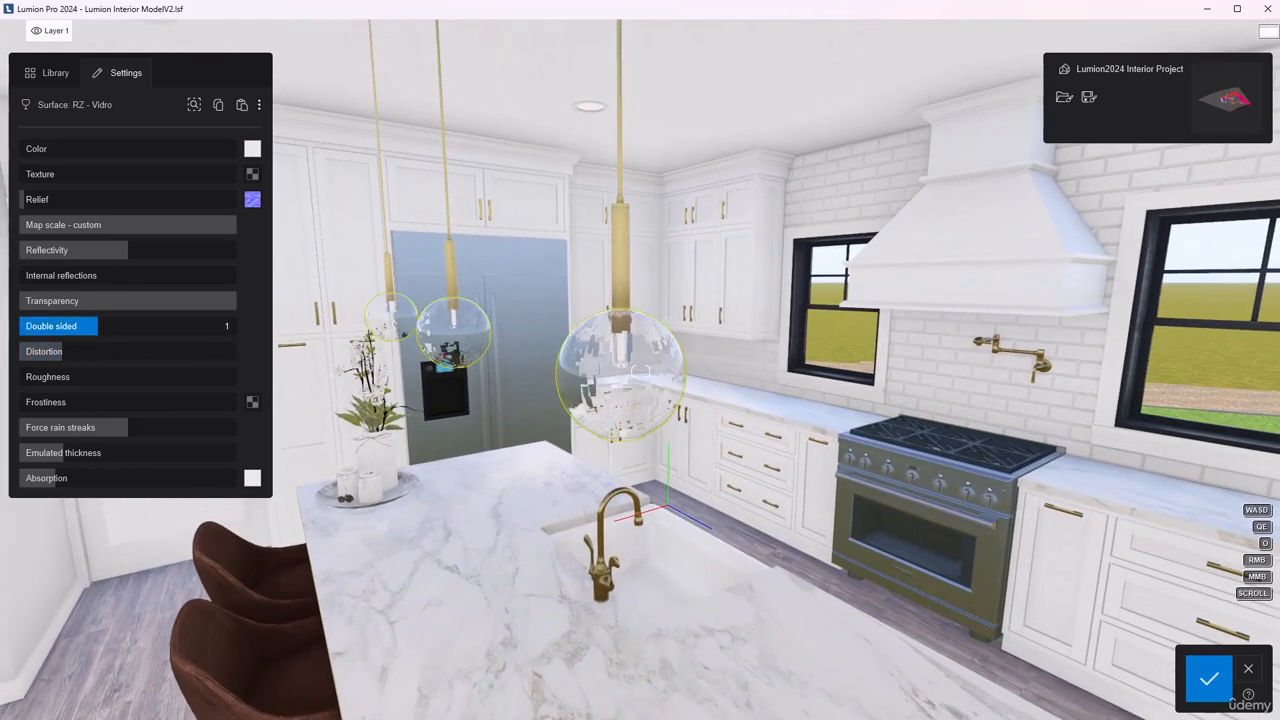
pyautogui.click(100, 326)
# - Tint the pendant glass an off-white with a light-blue hue, raise its reflectivity slightly and increase its internal reflections
pyautogui.click(252, 148)
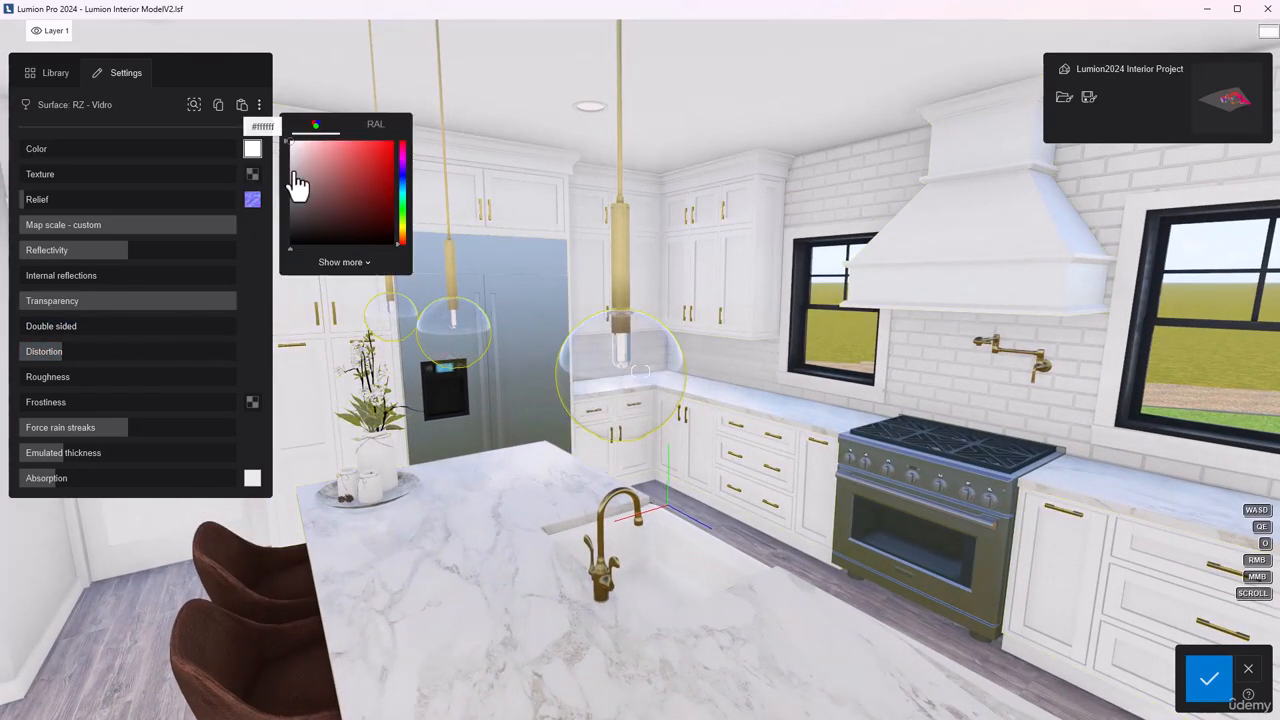
pyautogui.click(288, 147)
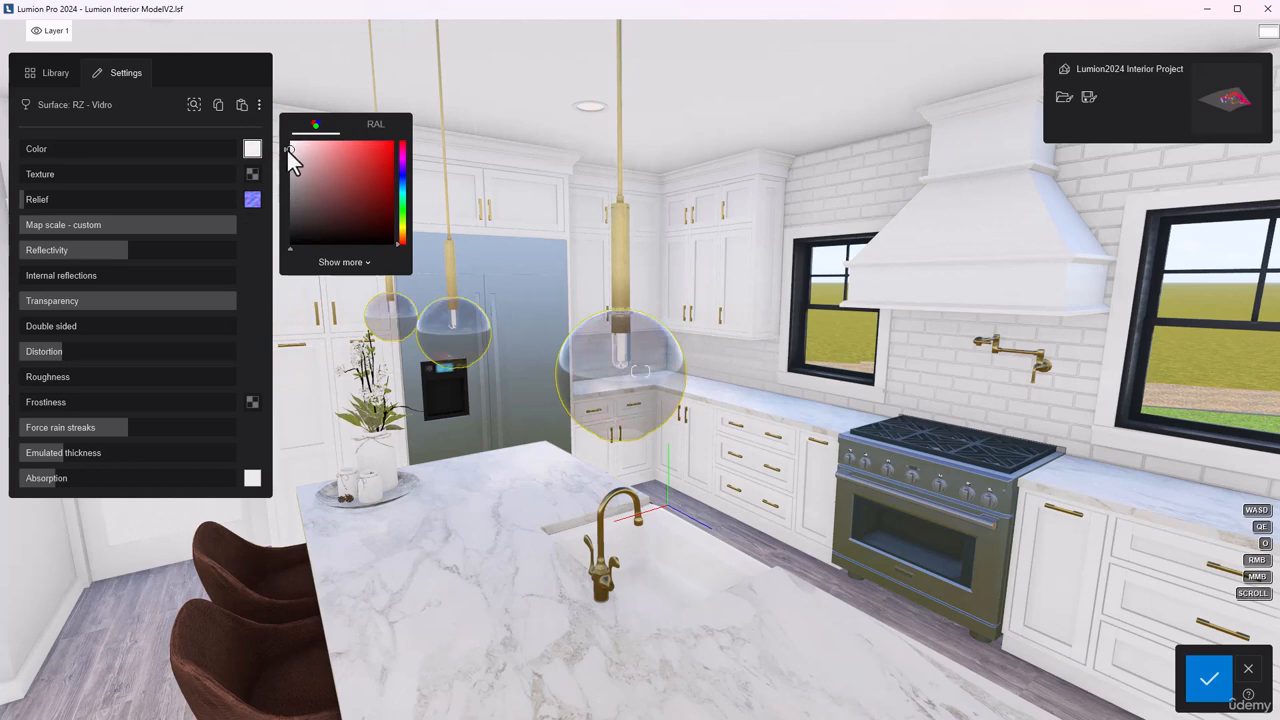
pyautogui.click(402, 189)
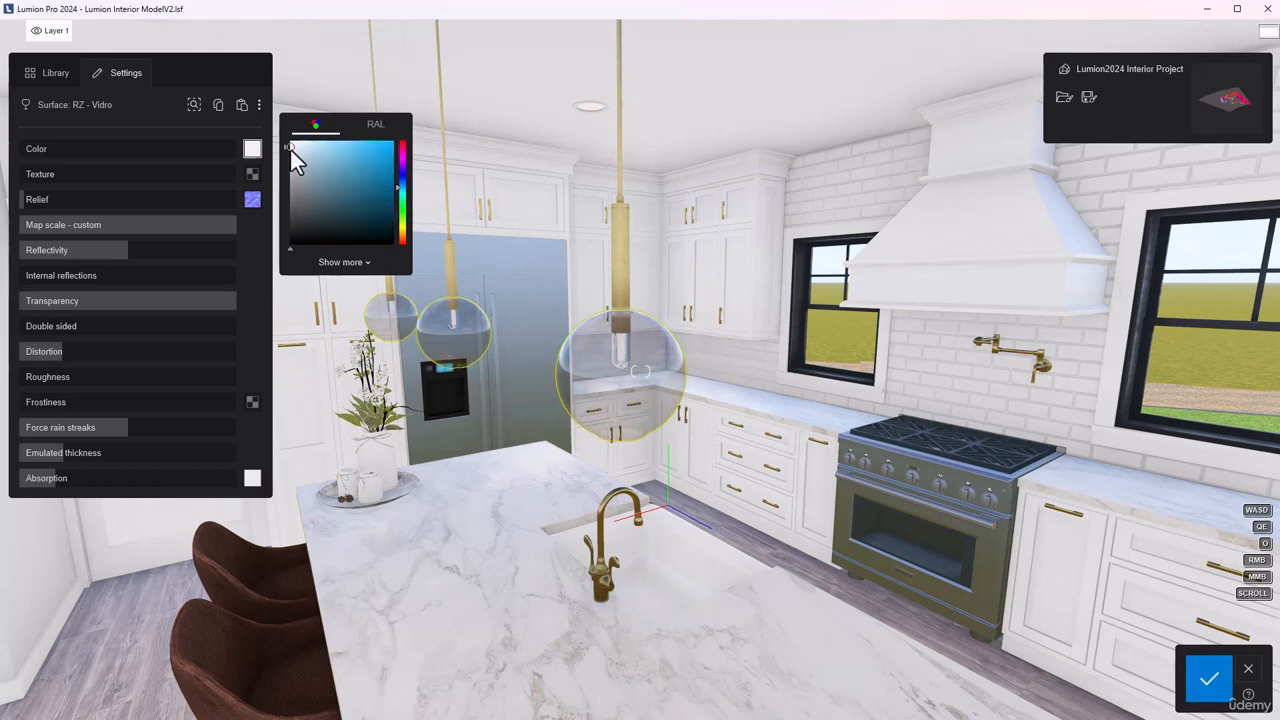
pyautogui.moveTo(150, 248); pyautogui.dragTo(143, 285)
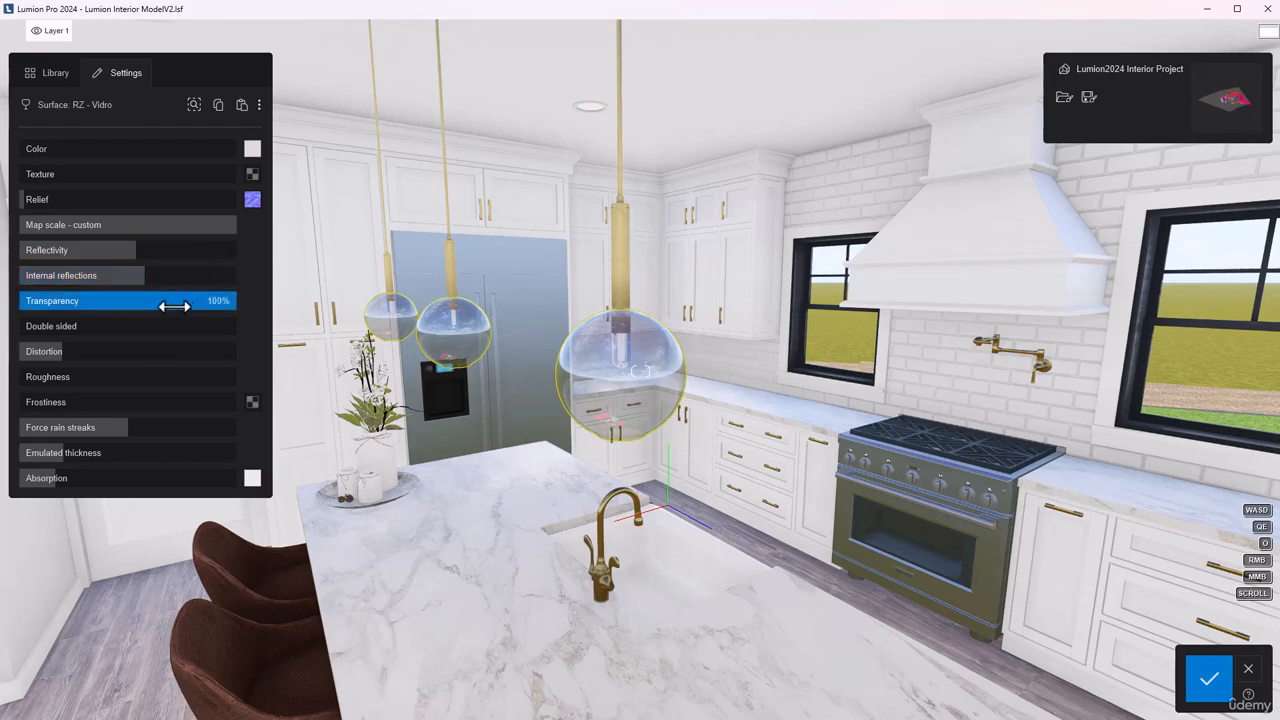
# - Set the texture of the refrigerator's dispenser display to 0% and its color to a very dark gray
pyautogui.moveTo(524, 410); pyautogui.dragTo(600, 406, button='right')
pyautogui.press('a')
pyautogui.press('w')
pyautogui.press('w')
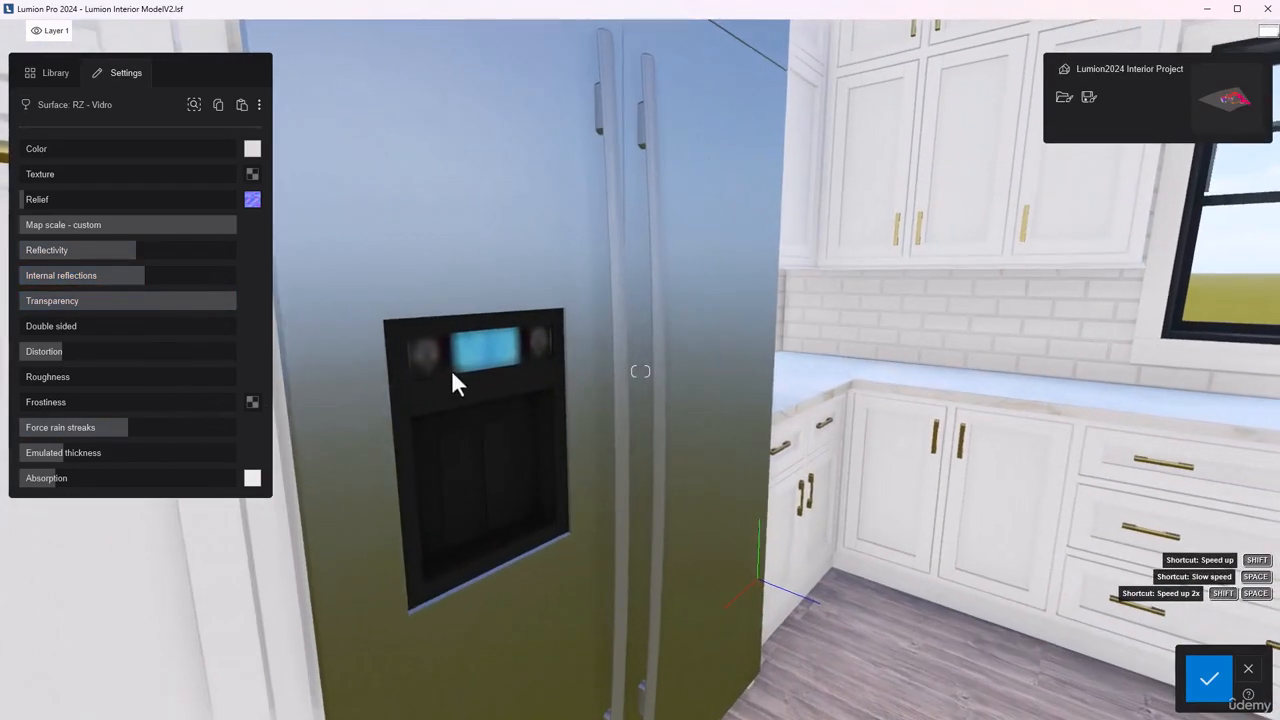
pyautogui.click(546, 362)
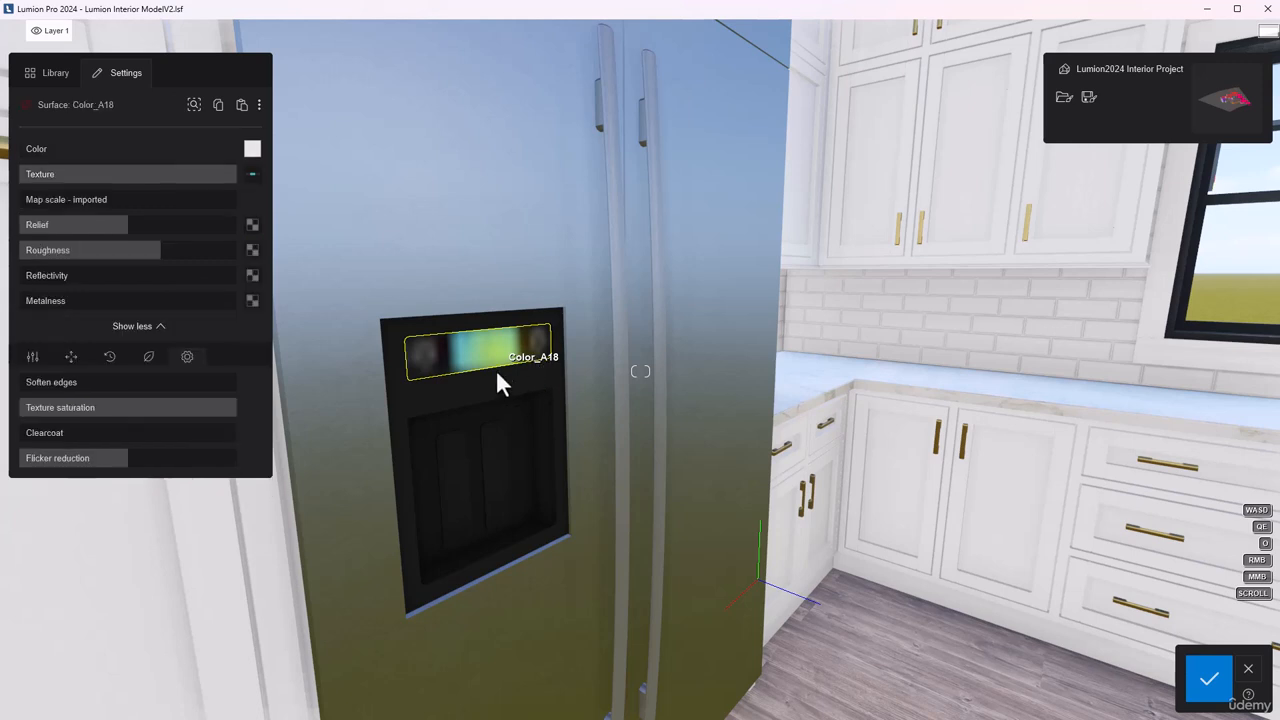
pyautogui.click(257, 165)
pyautogui.click(309, 229)
pyautogui.moveTo(214, 174); pyautogui.dragTo(1, 201)
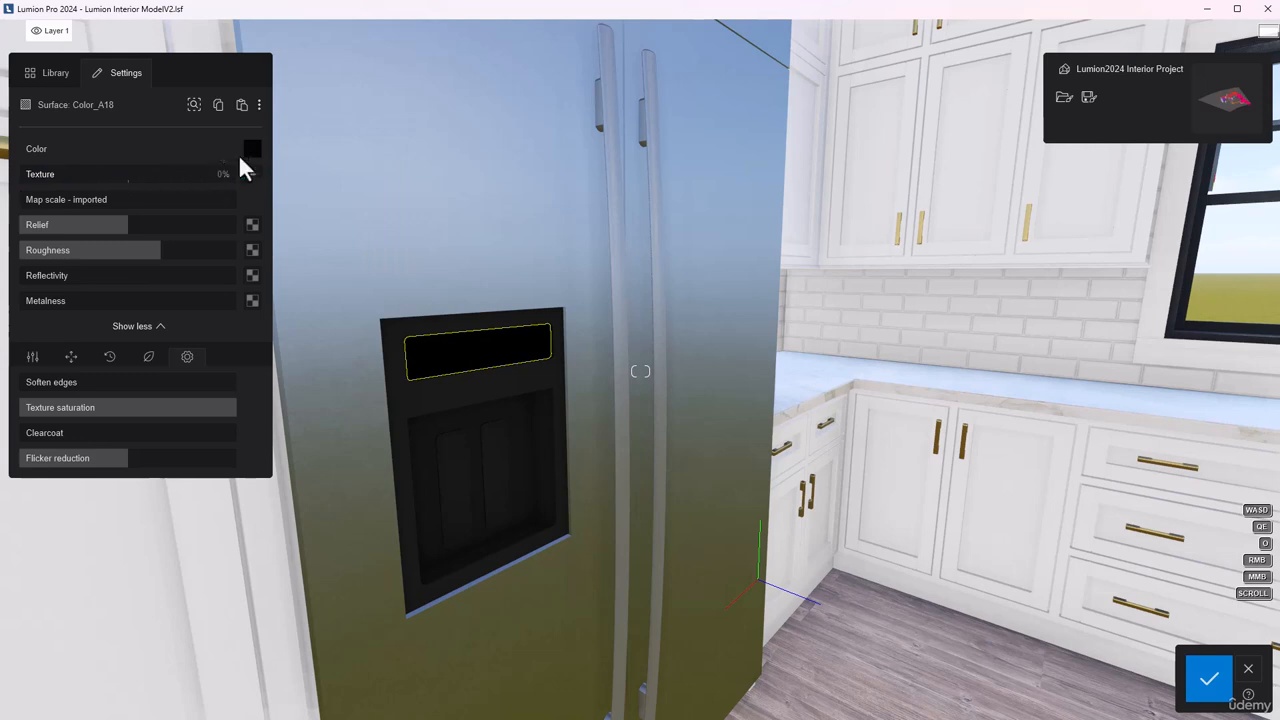
pyautogui.click(250, 150)
pyautogui.click(290, 228)
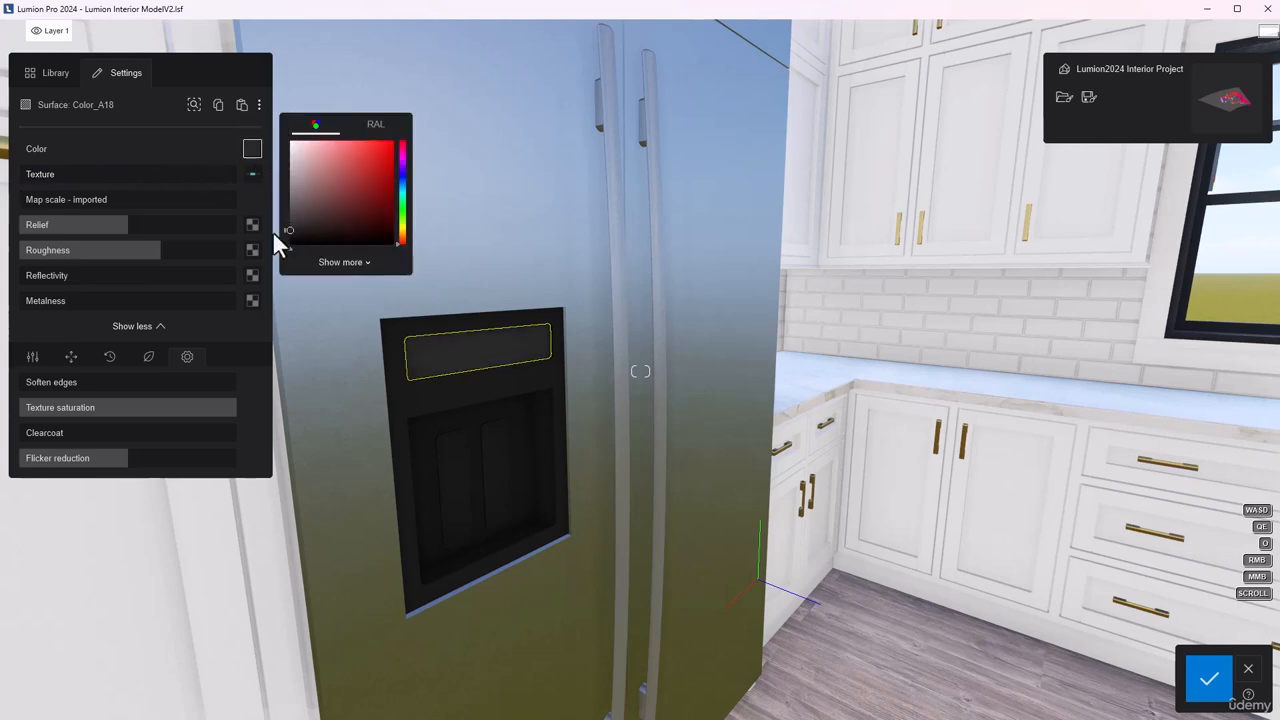
pyautogui.moveTo(274, 232); pyautogui.dragTo(272, 235)
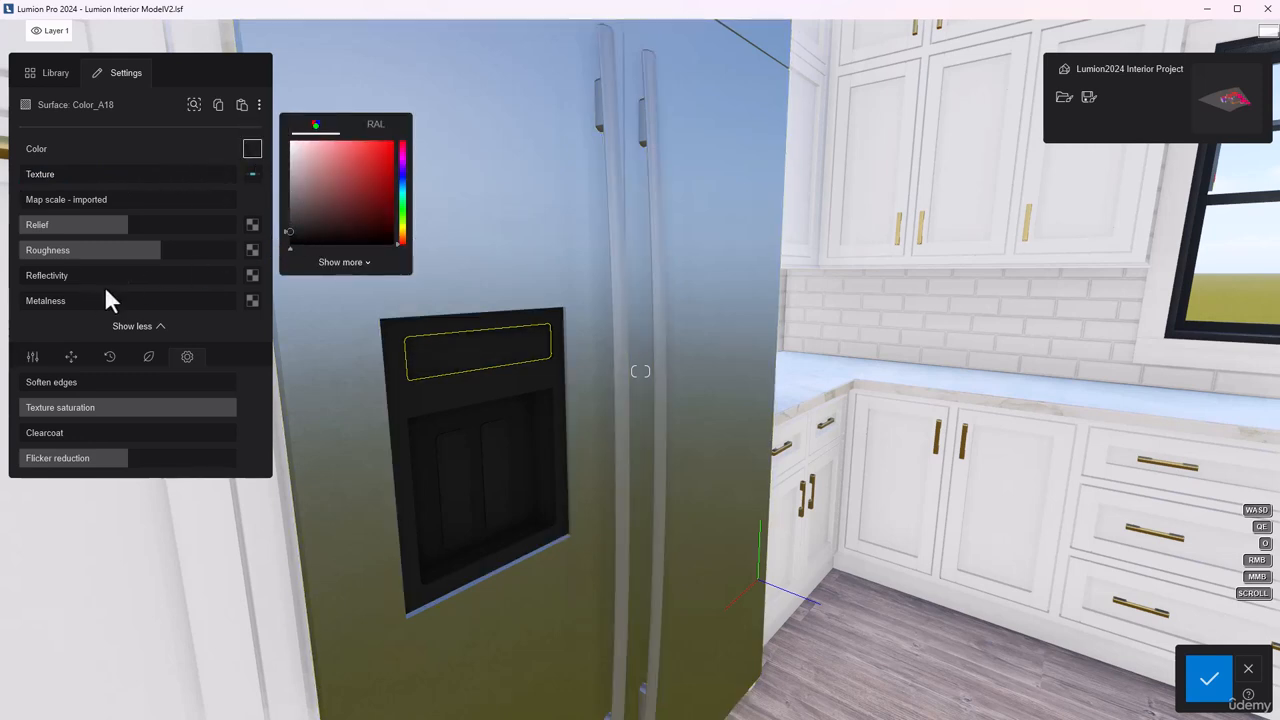
# - Raise the reflectivity and lower the roughness of the refrigerator's display and dispenser housing, with the housing at 92% roughness
pyautogui.moveTo(47, 279); pyautogui.dragTo(123, 255)
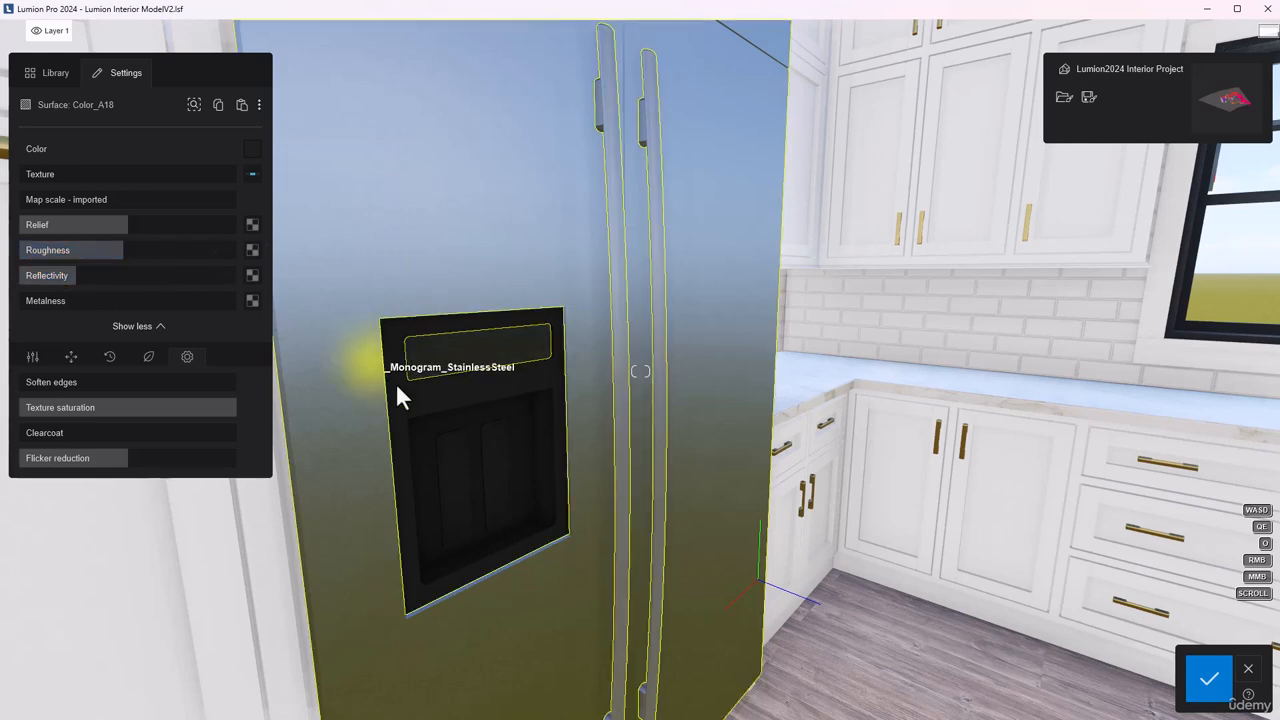
pyautogui.click(446, 409)
pyautogui.moveTo(38, 277); pyautogui.dragTo(67, 276)
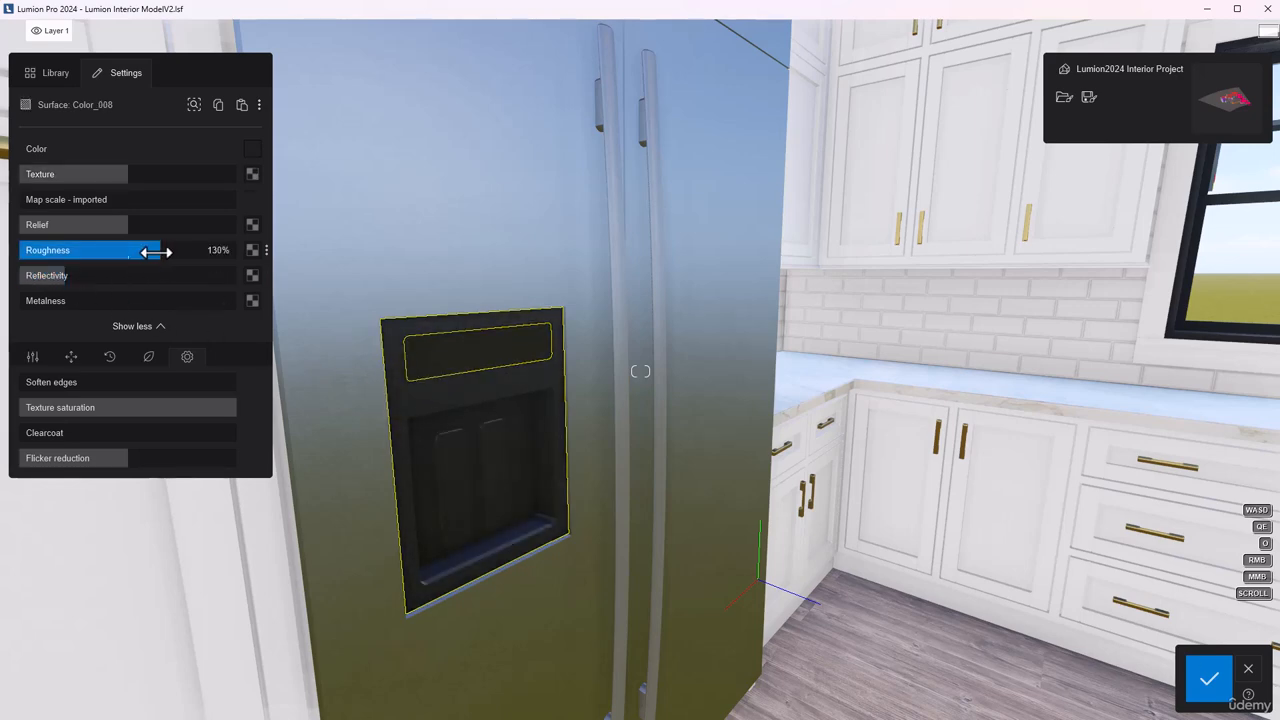
pyautogui.moveTo(155, 252); pyautogui.dragTo(119, 251)
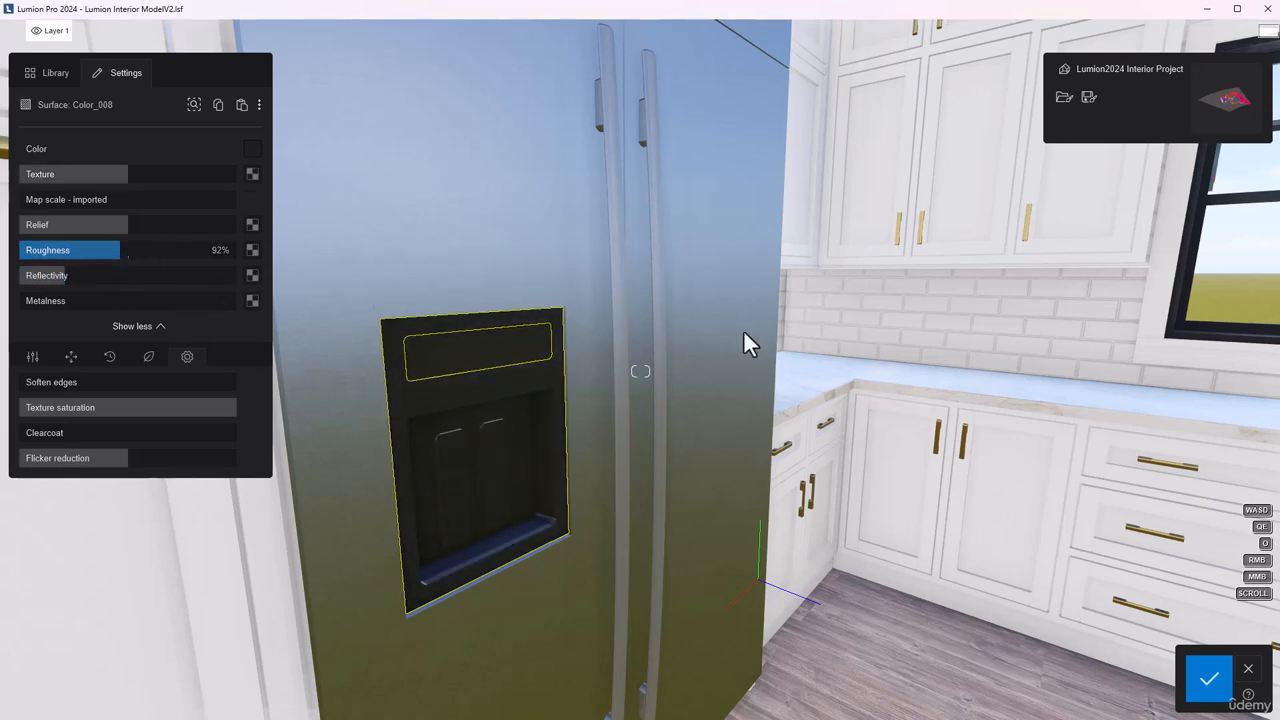
pyautogui.press('s')
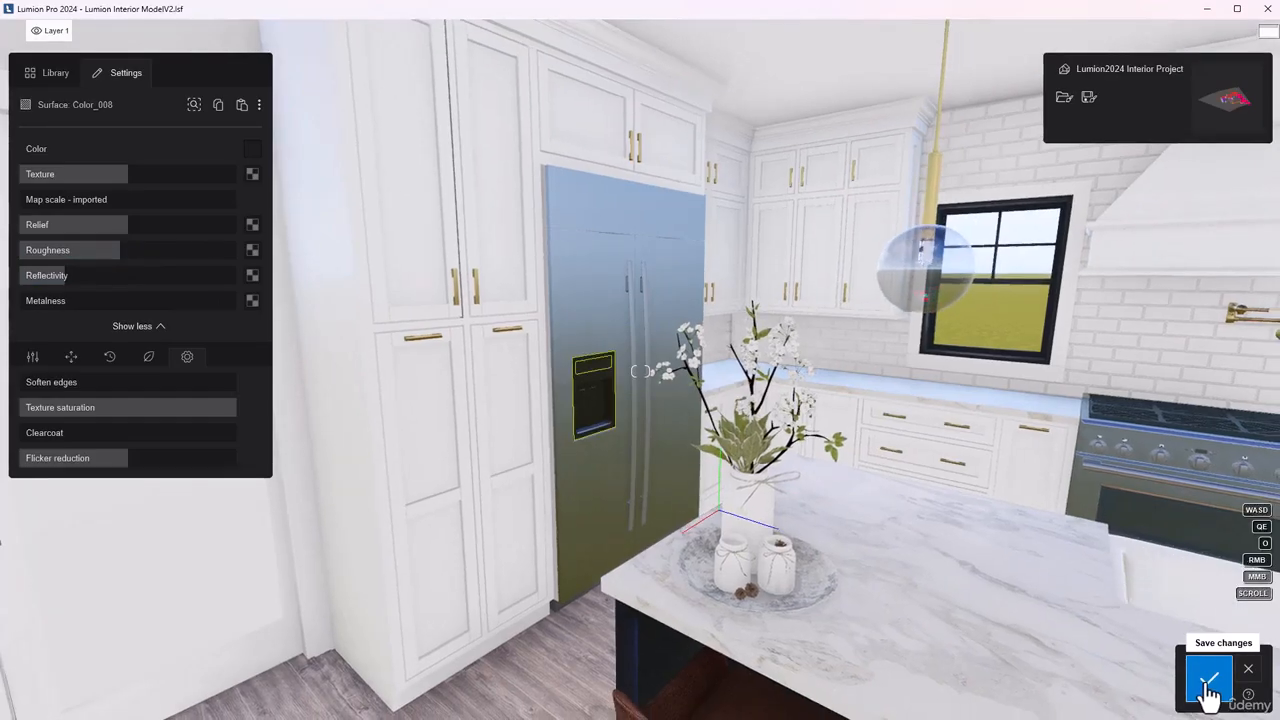